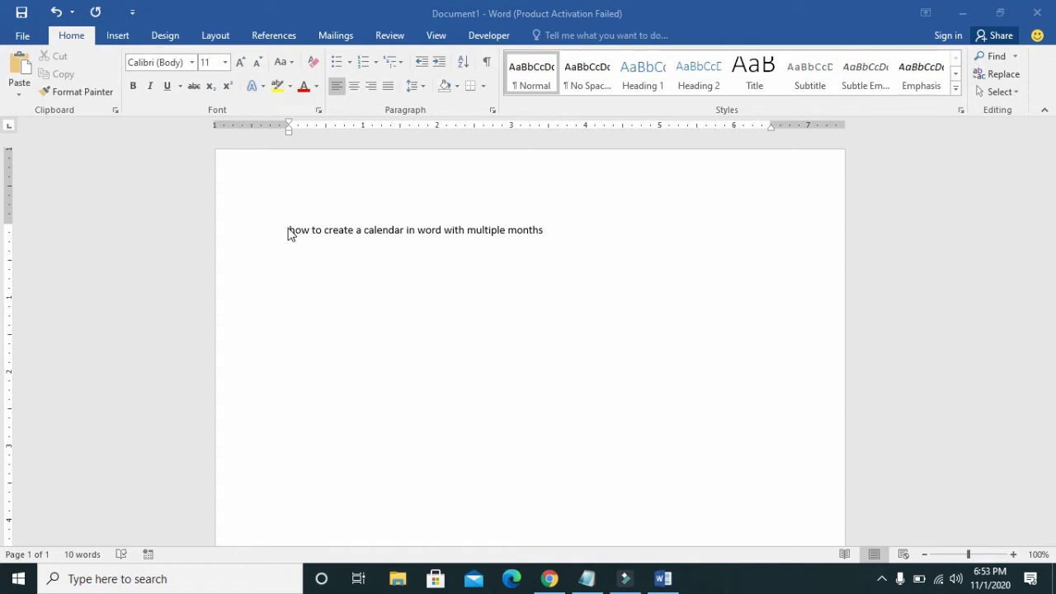
Select the line of text in the document, then deselect it.
click(286, 228)
click(562, 227)
drag(394, 218, 269, 226)
click(394, 318)
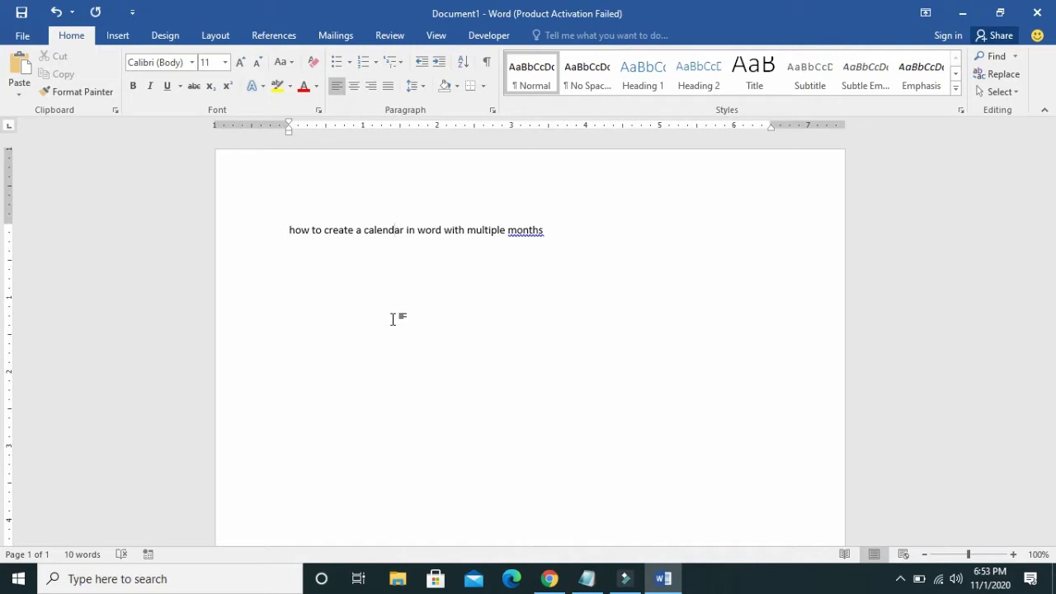
Go to File > New and enter 'calendar' in the online template search.
click(21, 41)
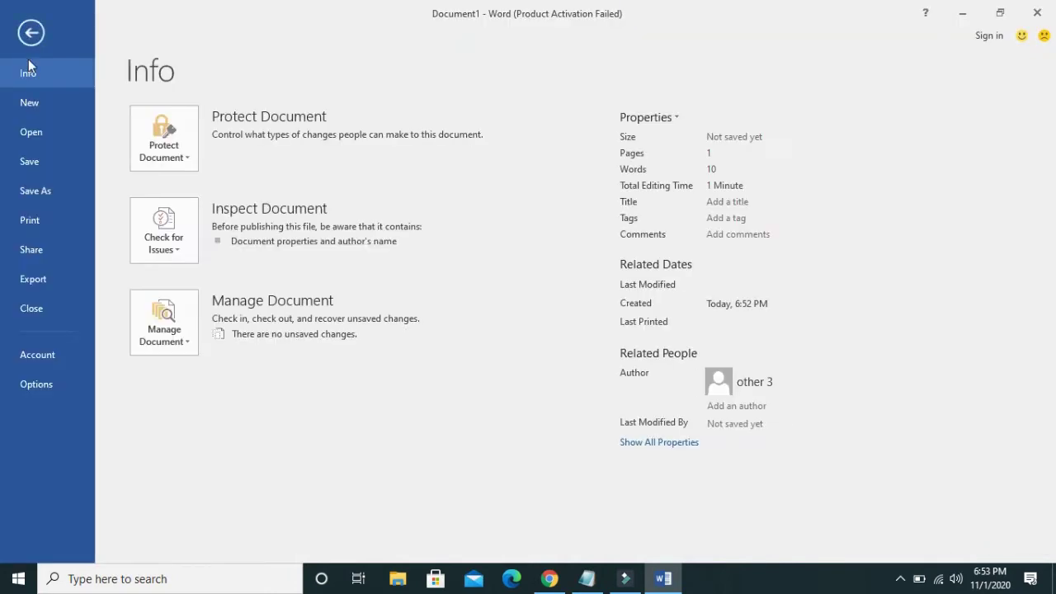
click(38, 101)
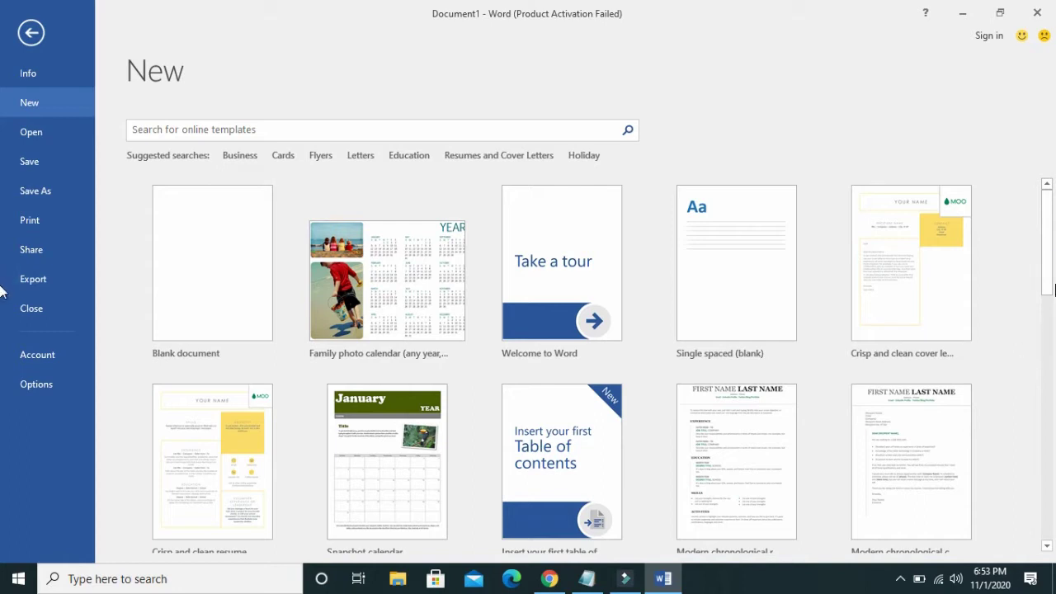
drag(1046, 264, 2, 202)
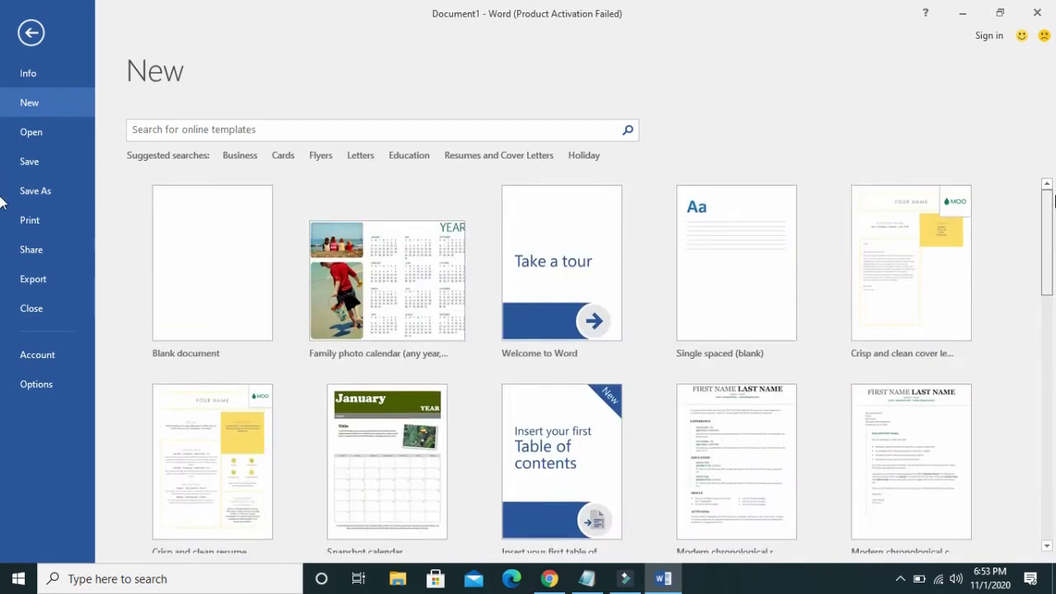
click(183, 129)
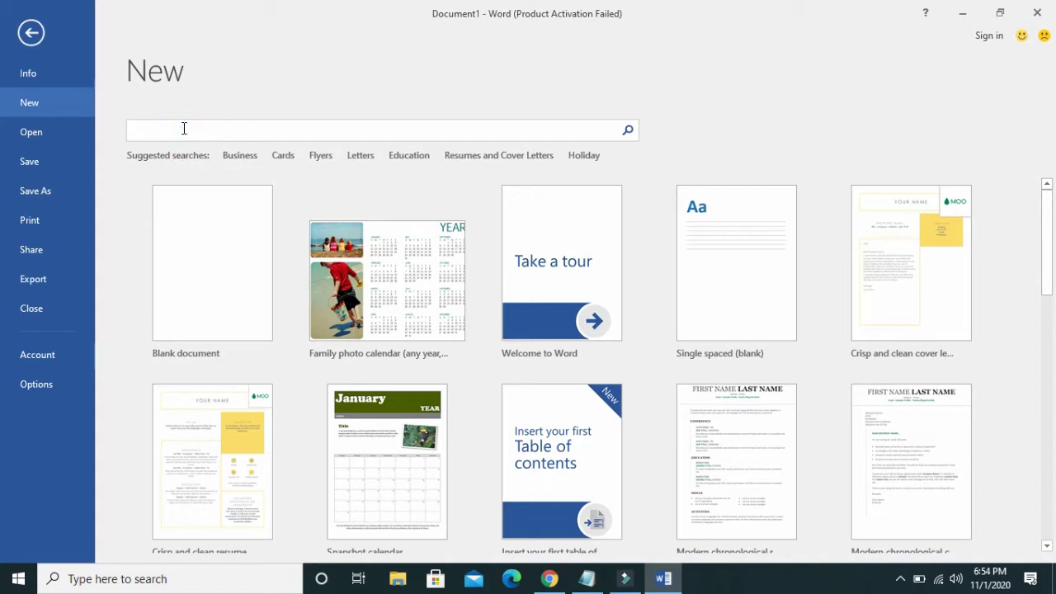
text(calendar)
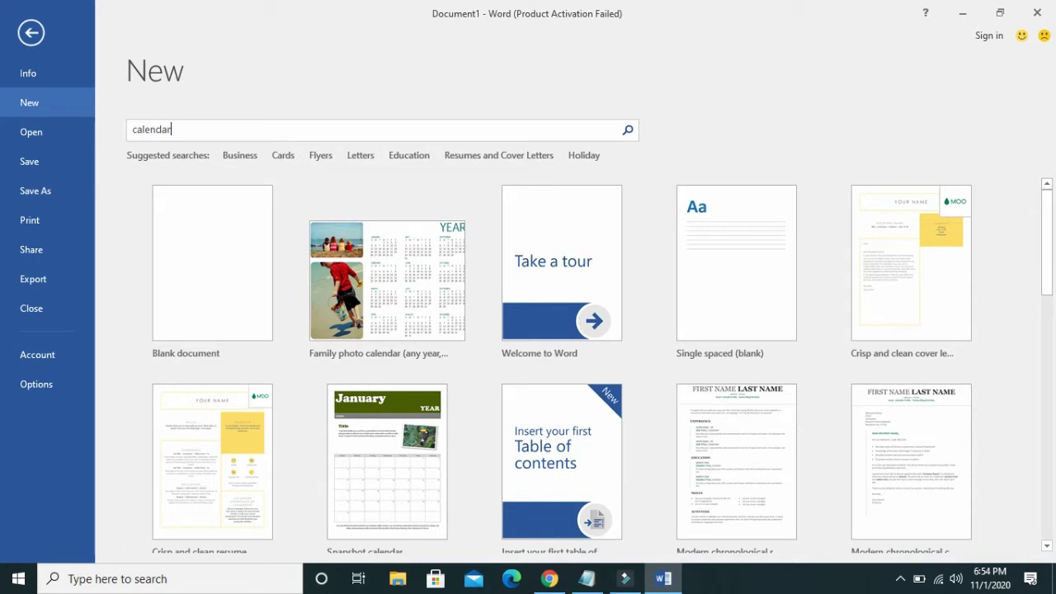
Search calendar templates and preview Family photo calendar (any year, 1 page).
click(628, 131)
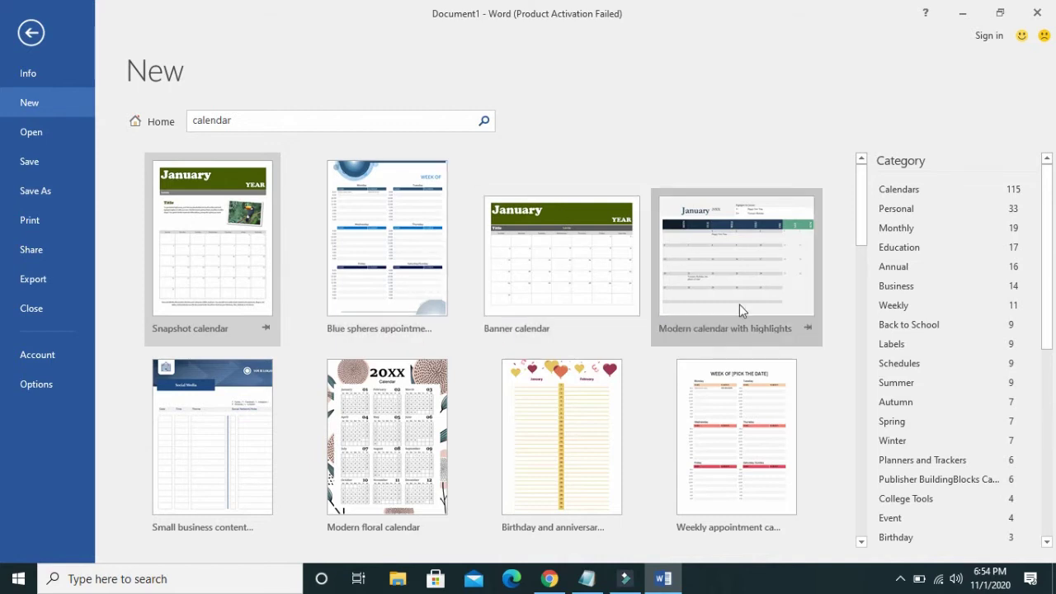
drag(859, 236, 845, 175)
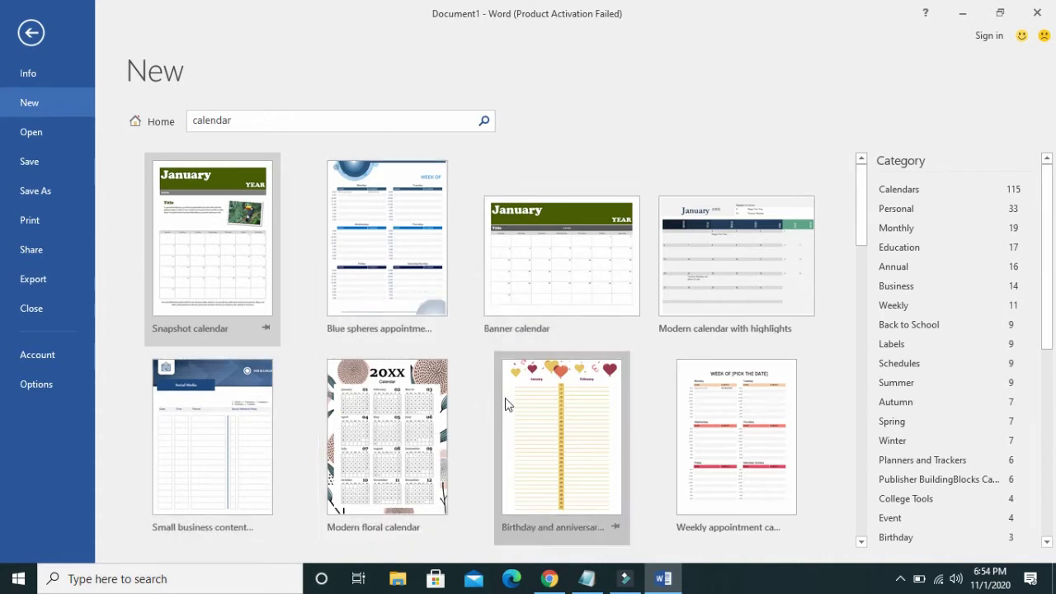
drag(857, 206, 844, 427)
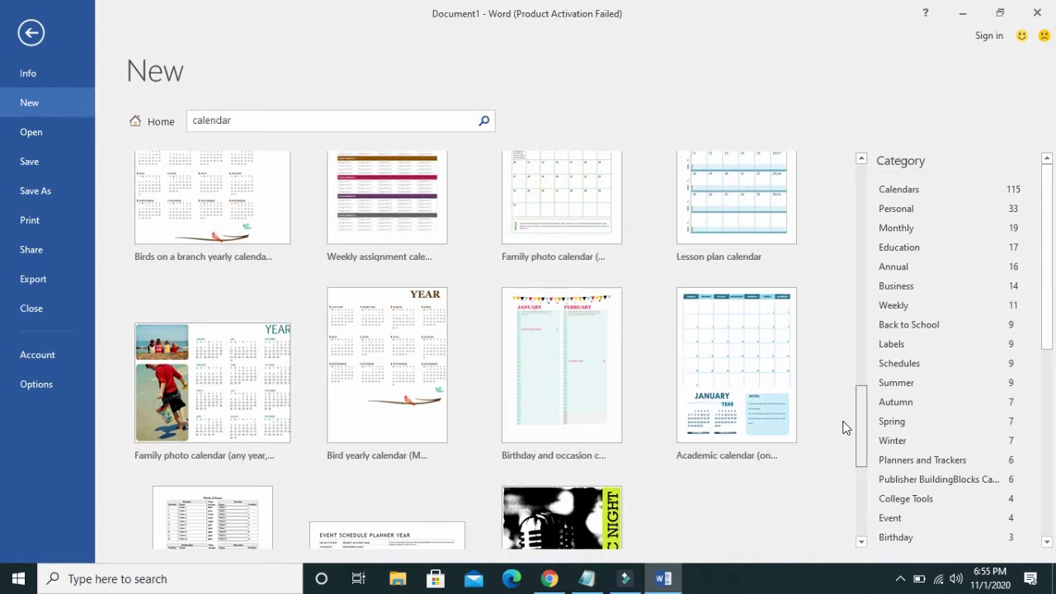
drag(860, 418, 862, 444)
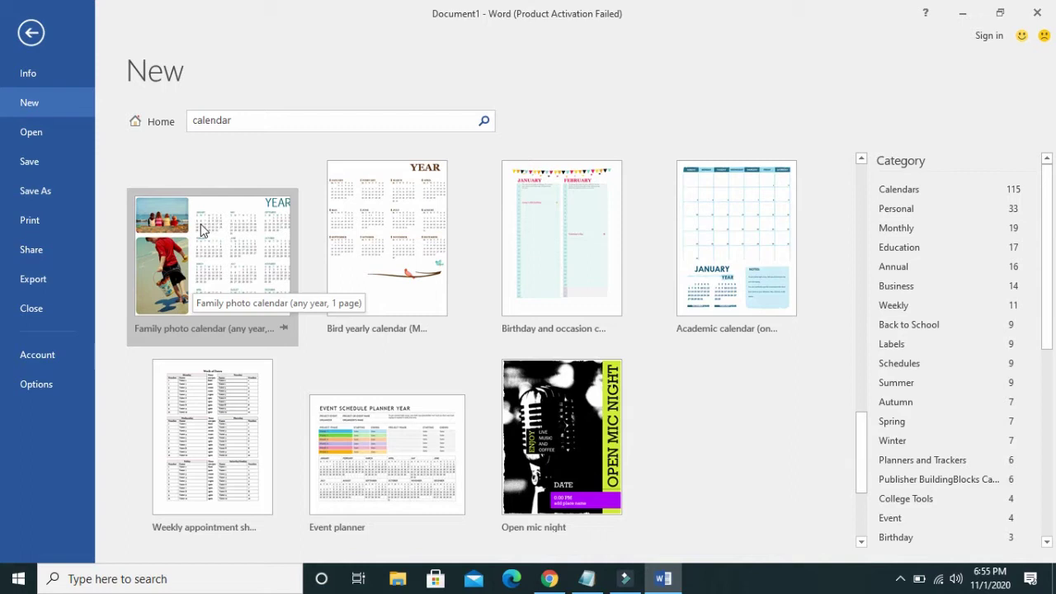
click(242, 251)
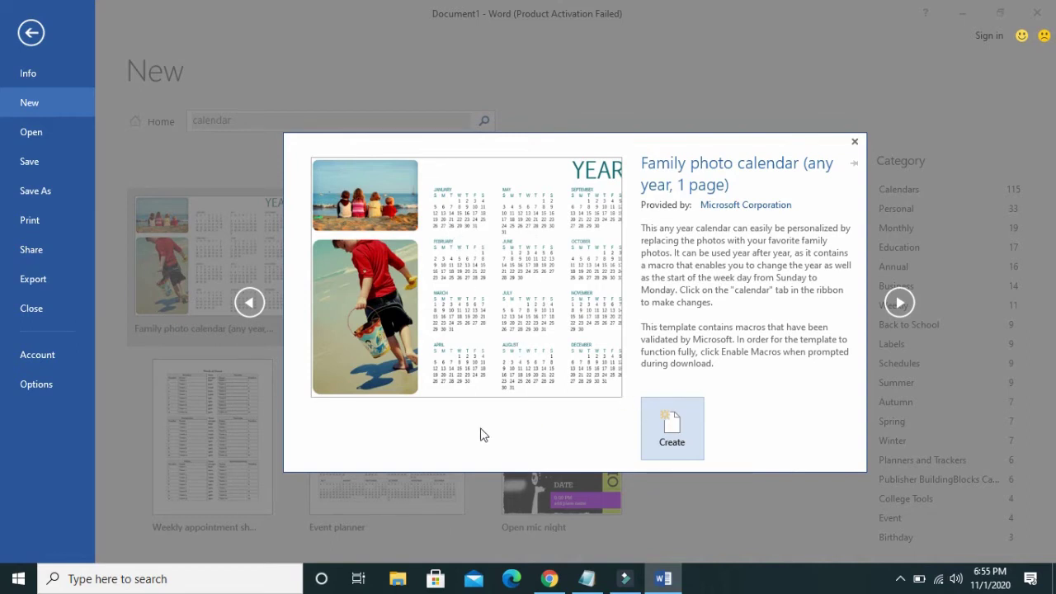
Create the photo calendar for year 2020 with weeks starting Sunday, dismissing the dates note.
click(671, 433)
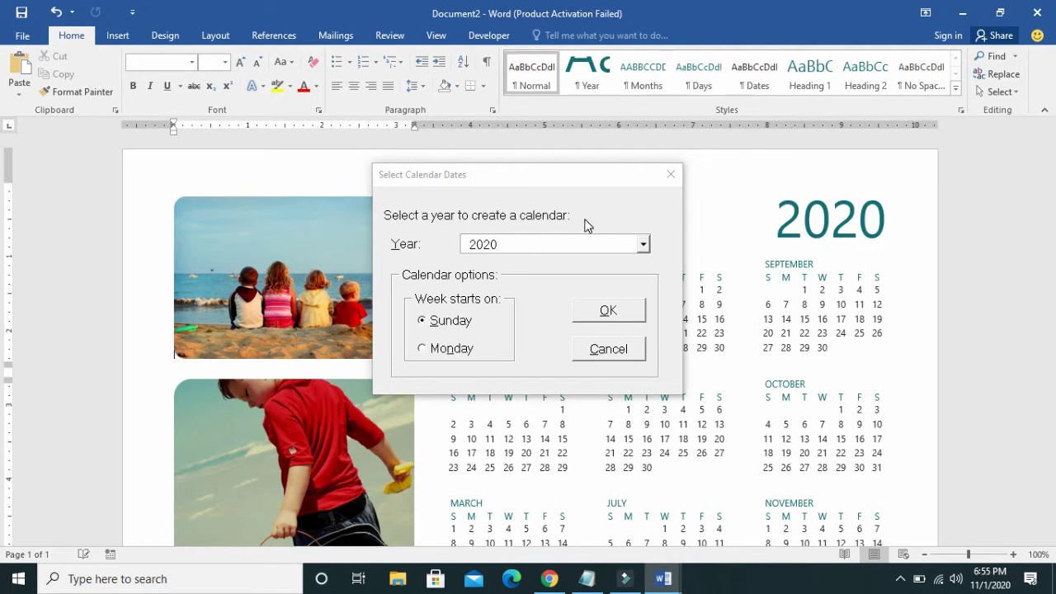
click(643, 245)
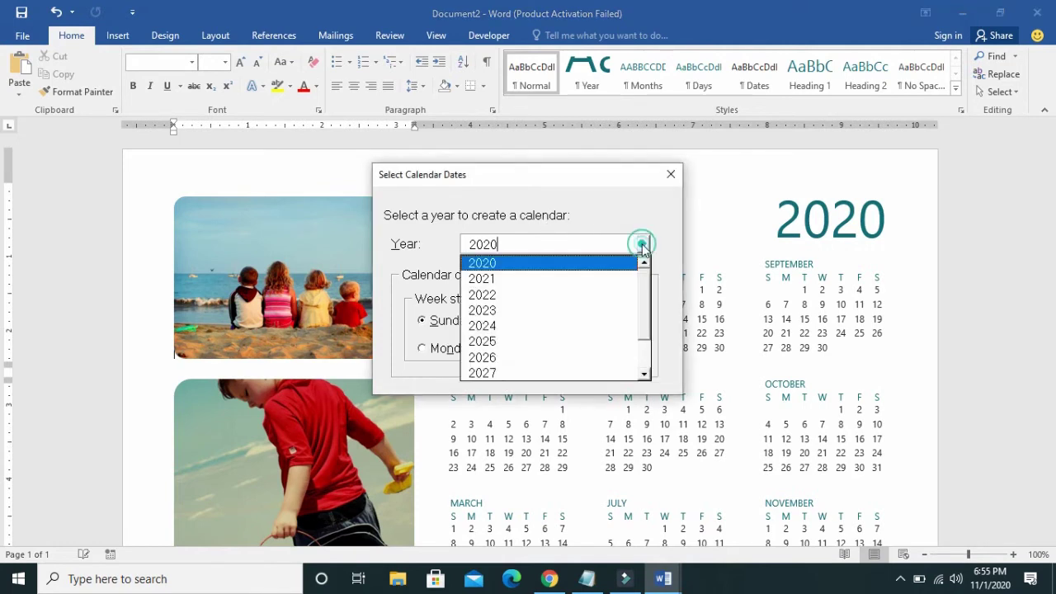
click(582, 266)
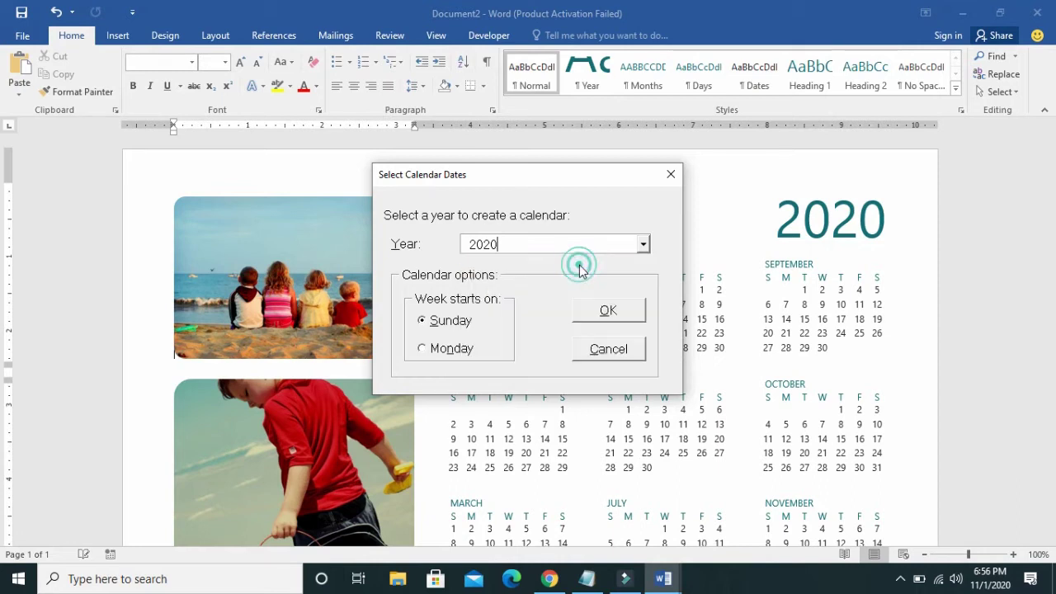
click(437, 325)
click(426, 351)
click(422, 322)
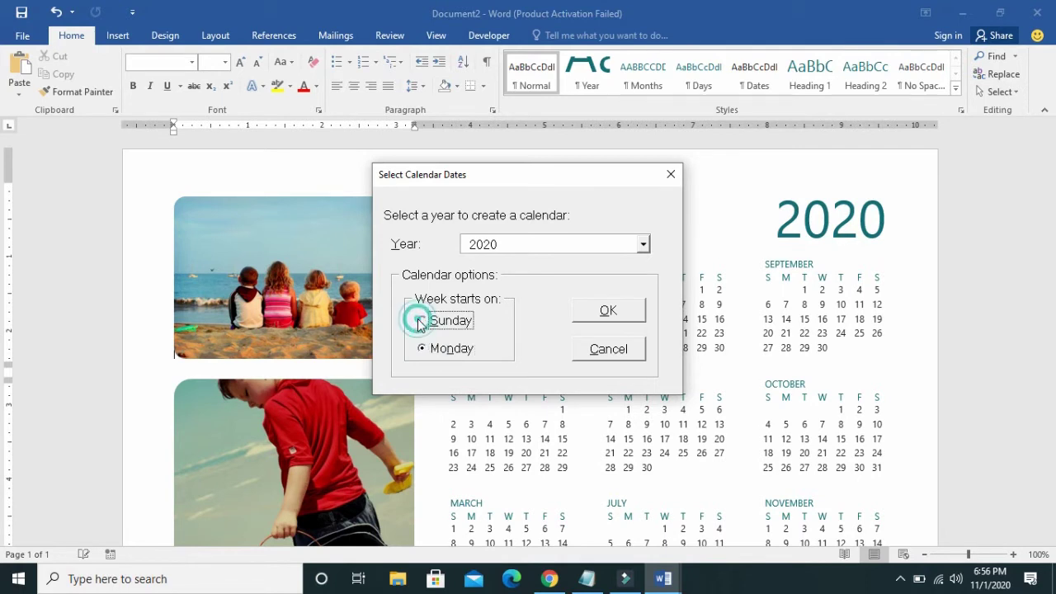
click(608, 311)
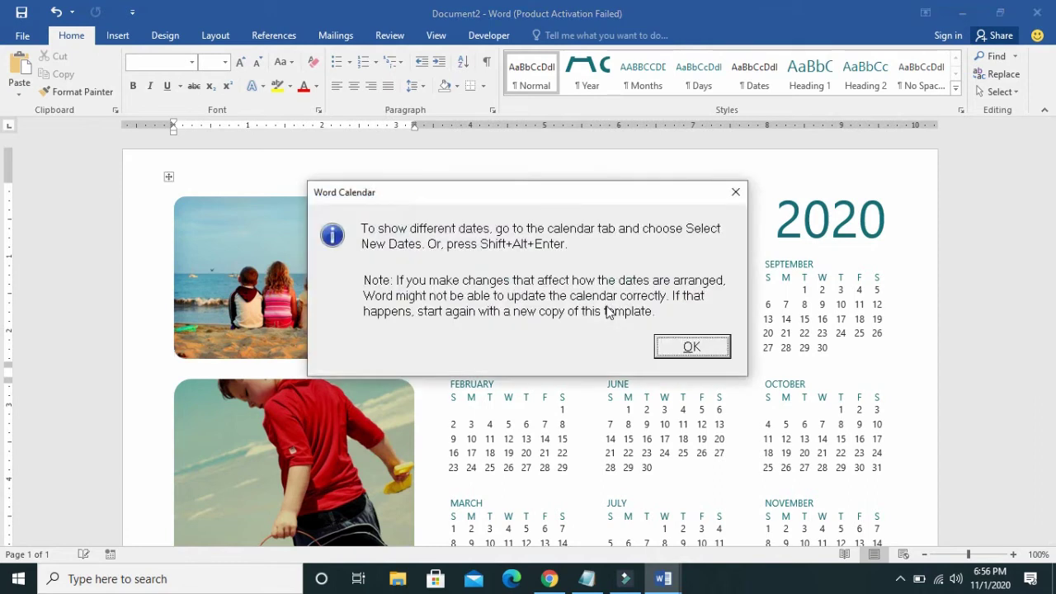
click(700, 347)
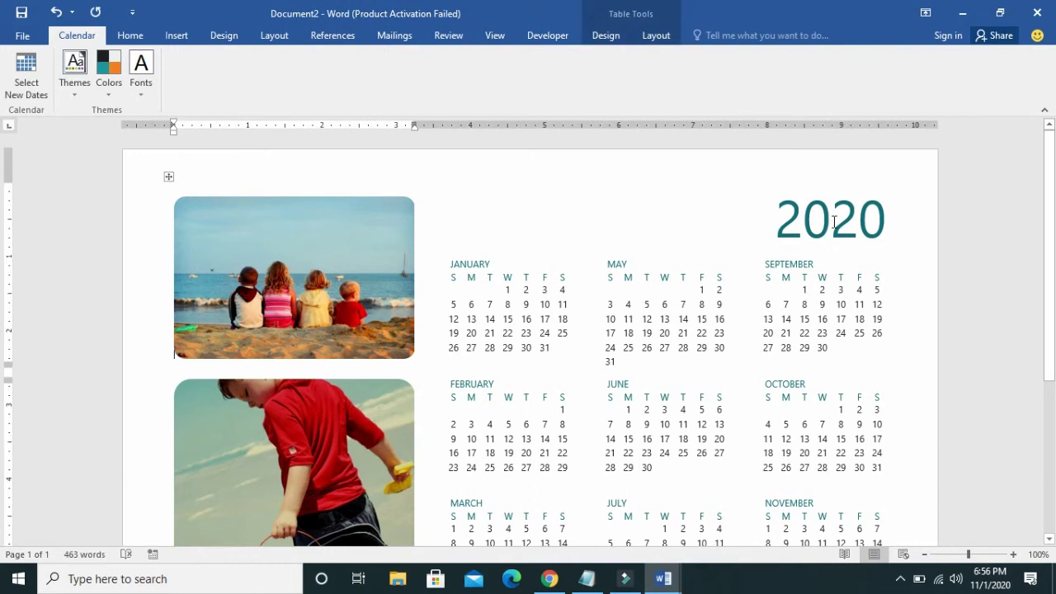
drag(1045, 245, 3, 205)
mouse_move(1049, 201)
mouse_down()
mouse_move(1030, 371)
mouse_move(1049, 374)
mouse_move(1039, 211)
mouse_up()
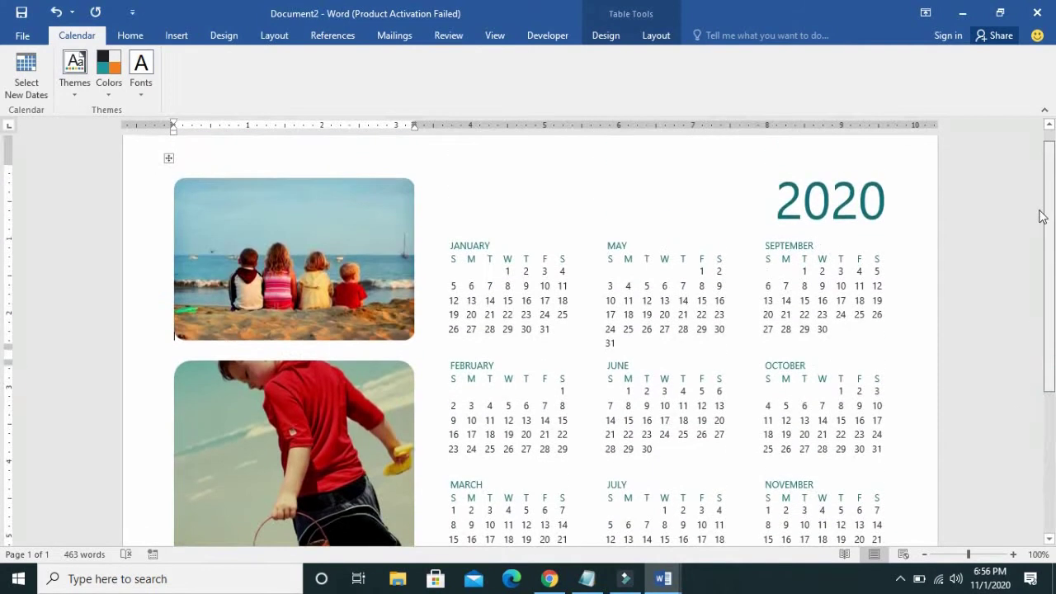
click(345, 296)
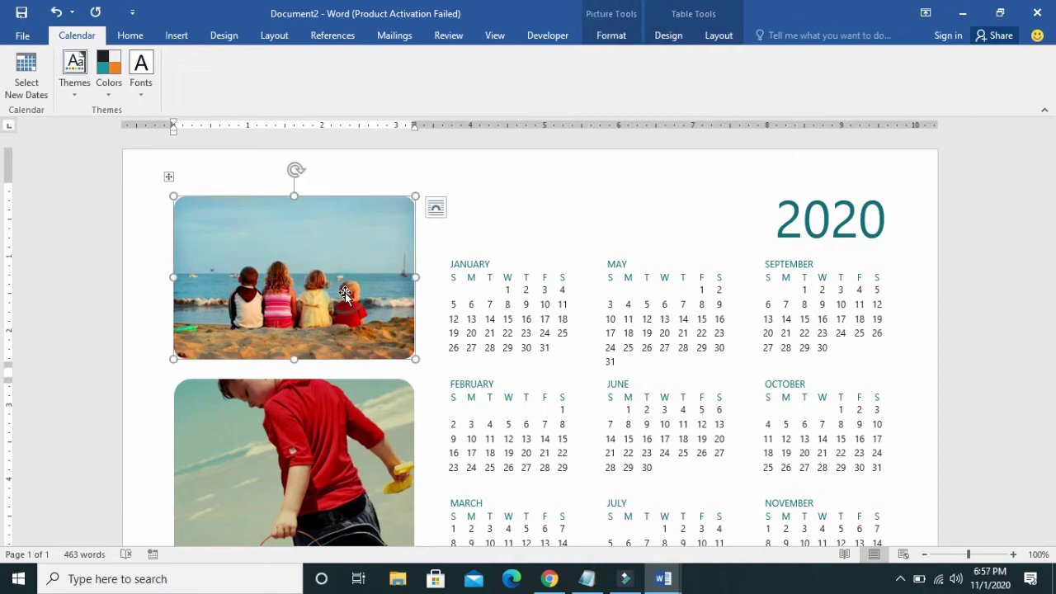
Replace the beach photo with mother-5354379_640 from the Desktop Pictures folder.
right_click(346, 297)
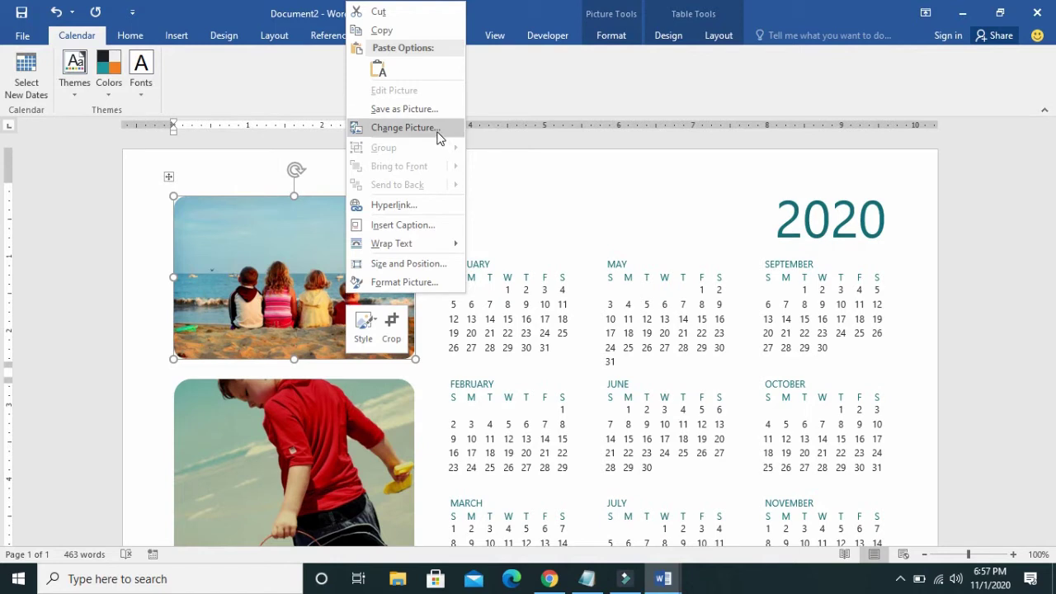
click(404, 127)
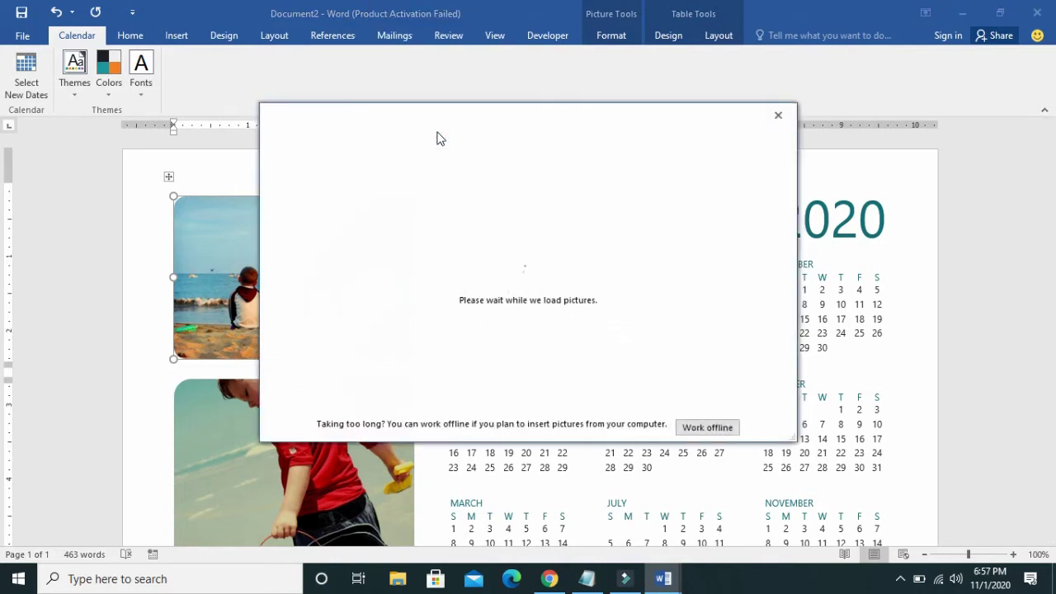
click(712, 429)
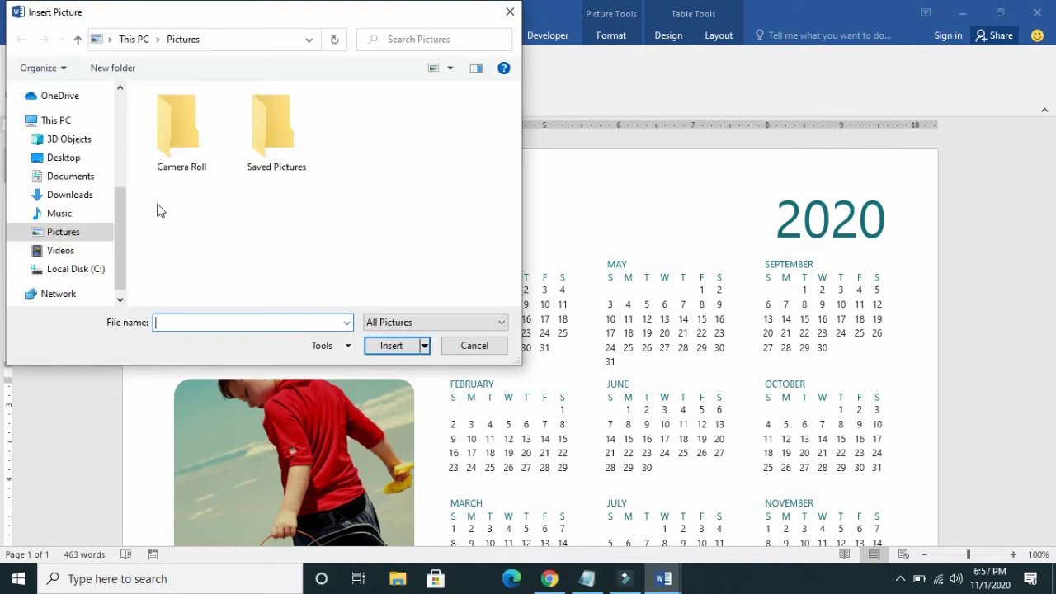
click(73, 161)
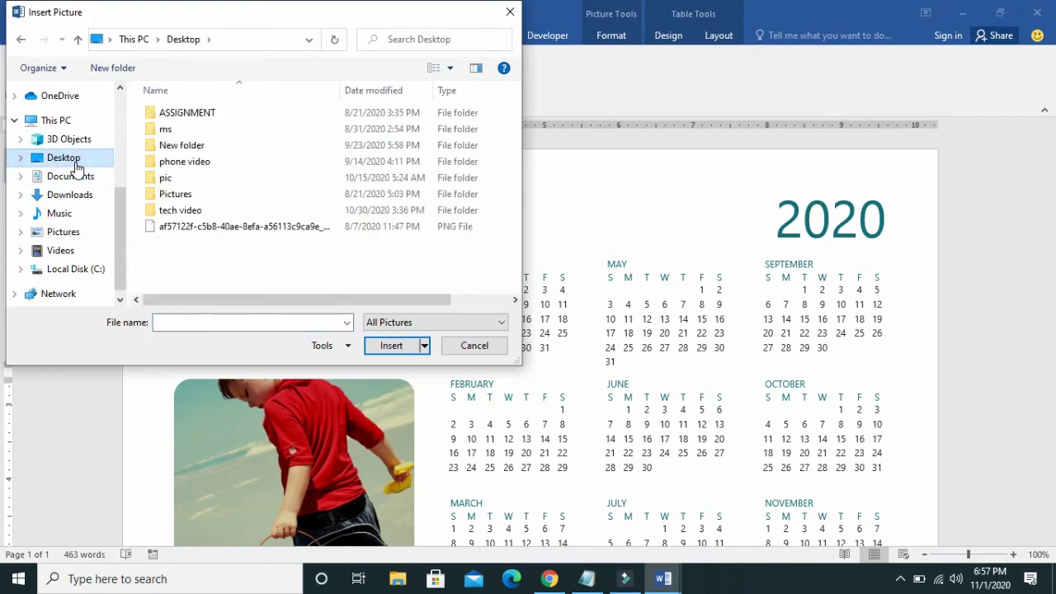
click(202, 195)
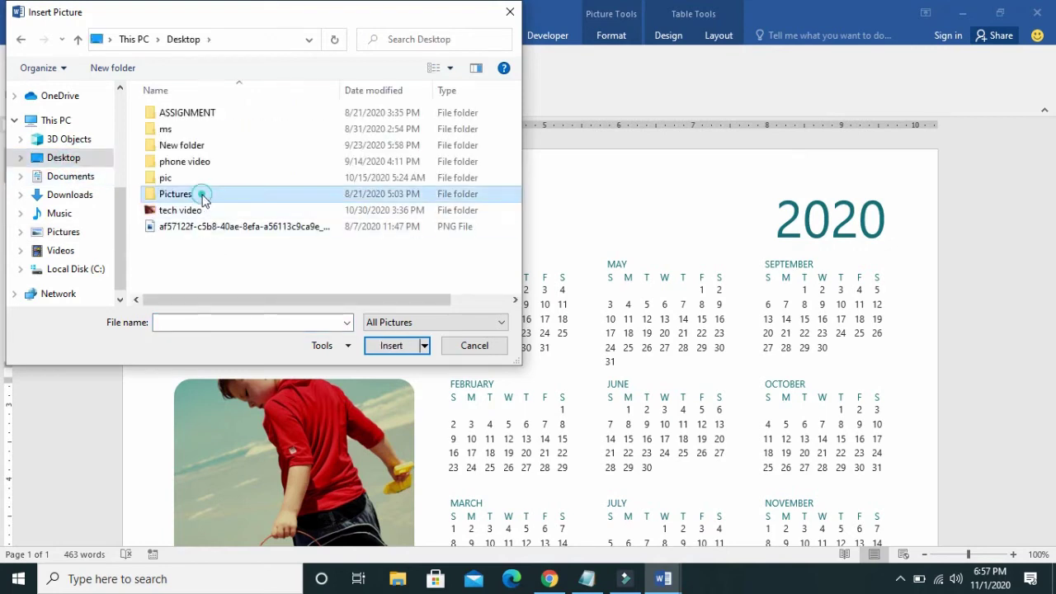
click(202, 195)
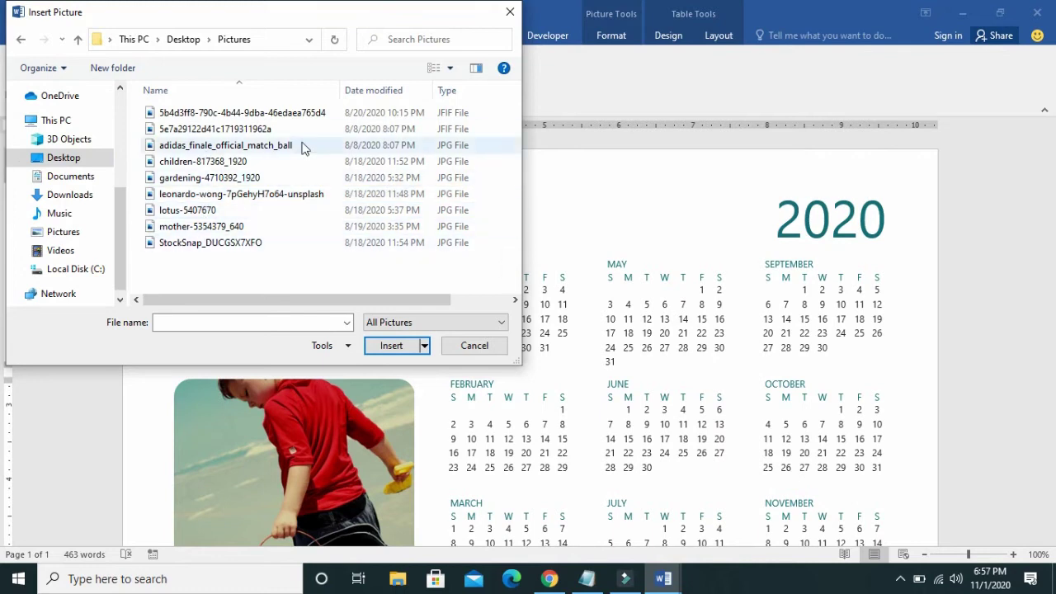
click(224, 228)
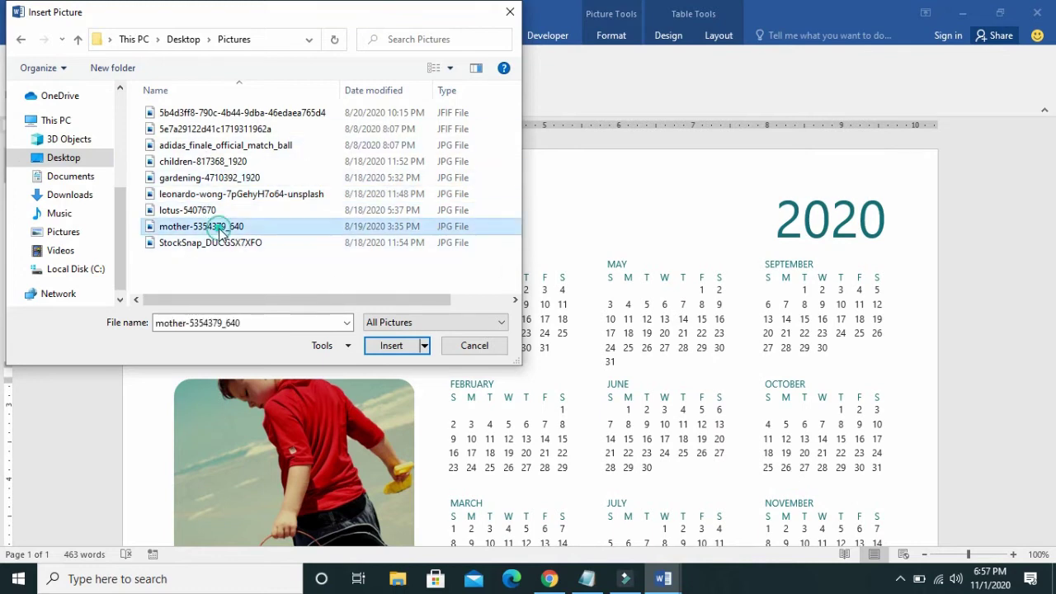
click(390, 346)
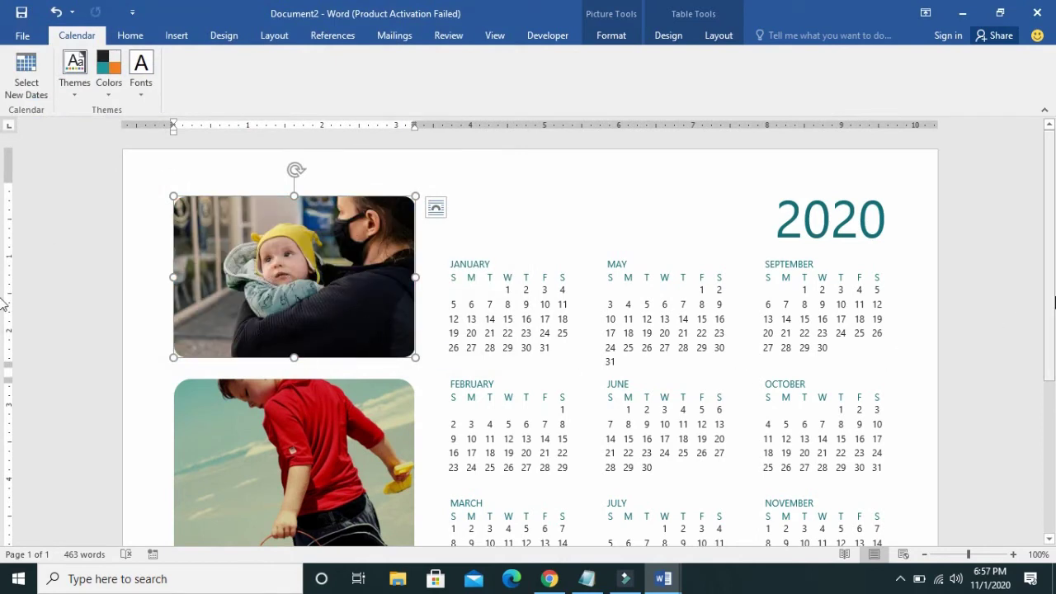
scroll(1047, 354, down, 3)
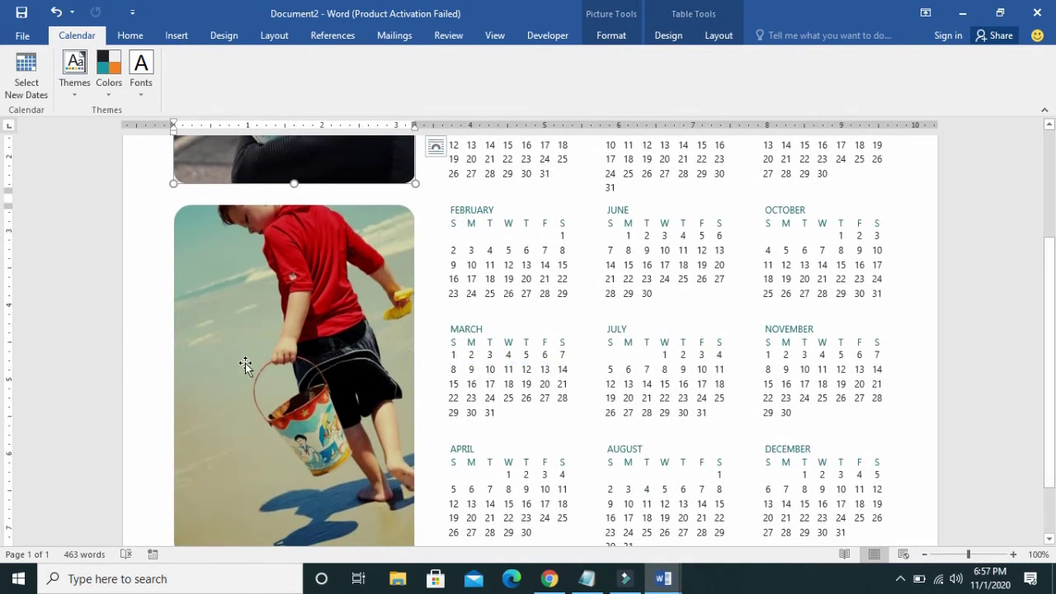
scroll(1054, 381, up, 4)
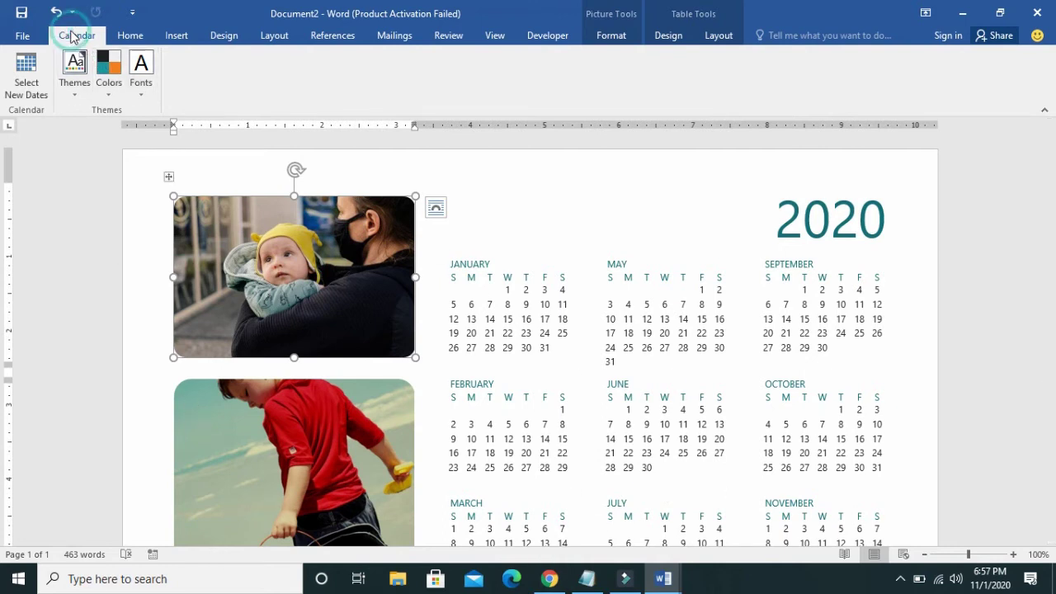
Apply the Quotable theme from the Calendar tab's Themes gallery.
click(74, 72)
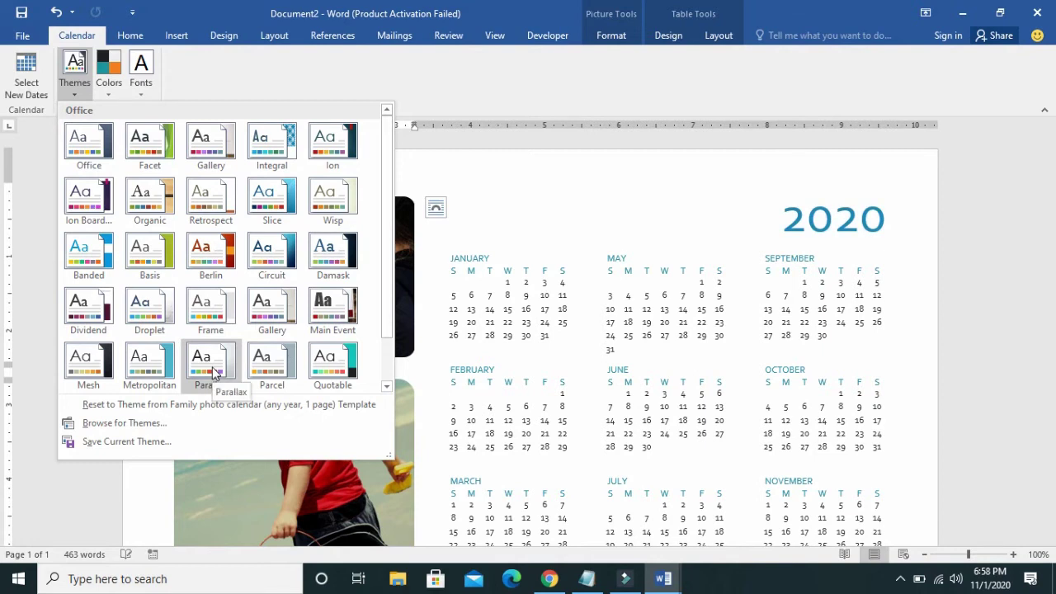
click(325, 360)
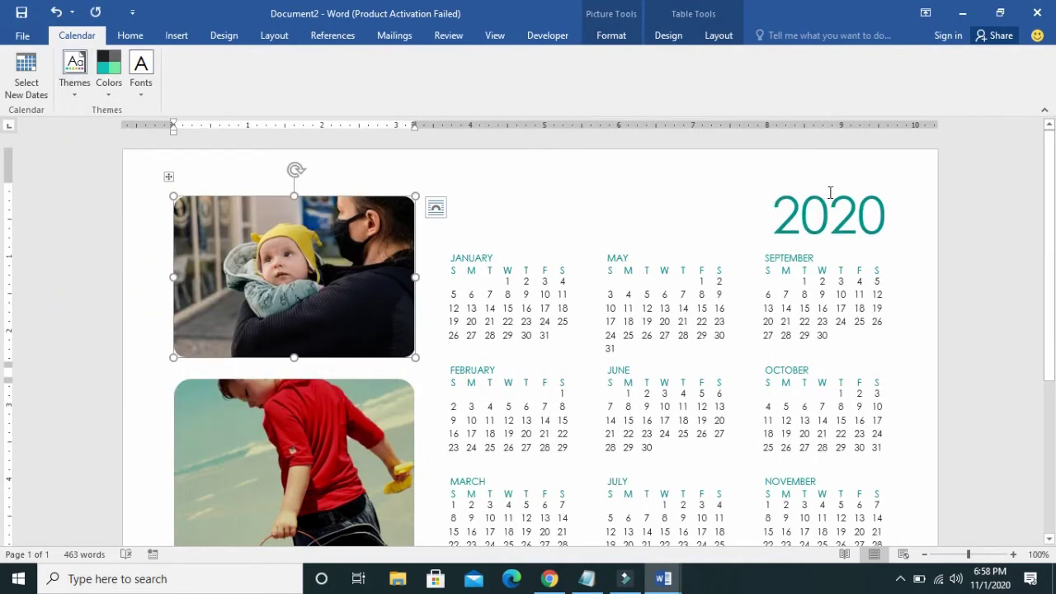
drag(1048, 186, 1032, 219)
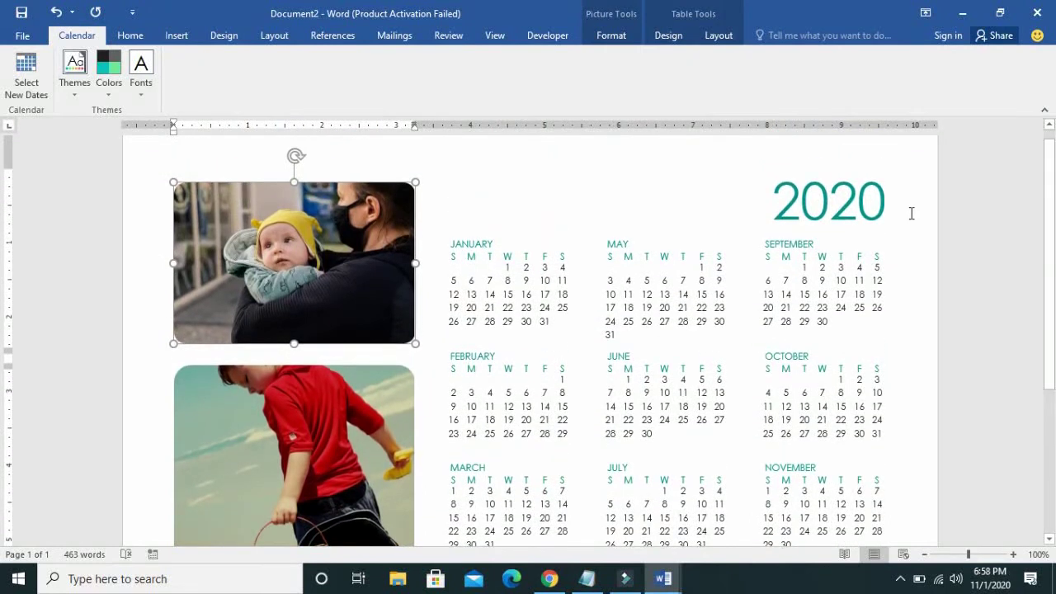
Colour the 2020 year heading Purple from the Standard Colors.
click(866, 208)
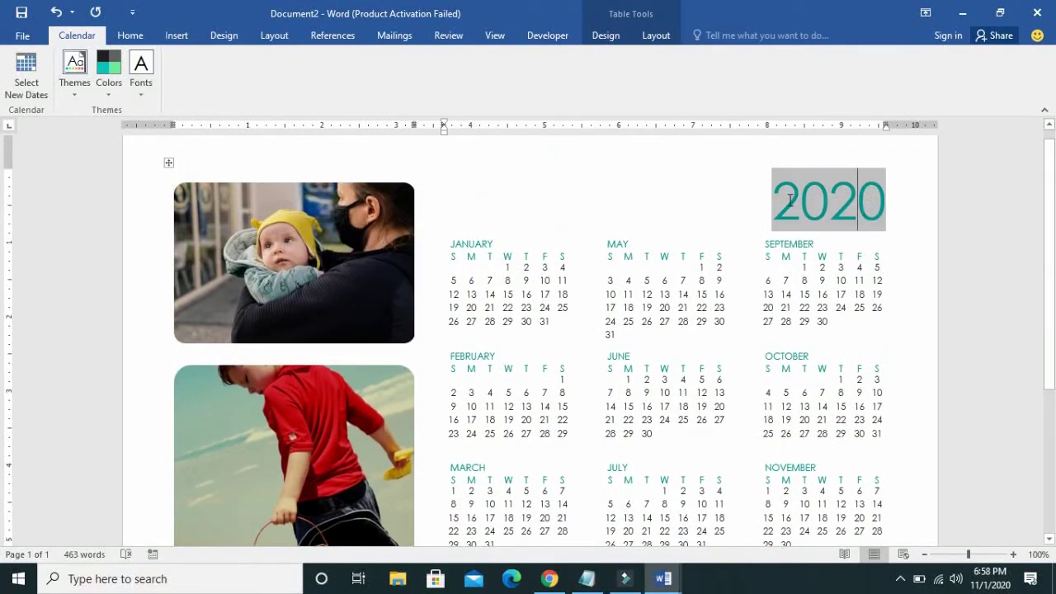
drag(773, 196, 882, 193)
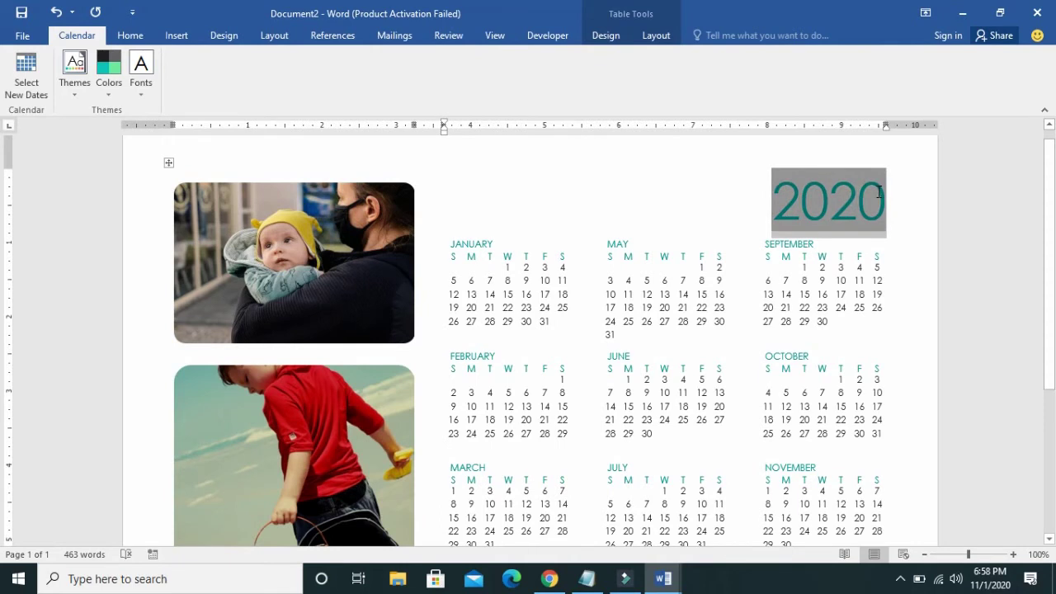
click(130, 36)
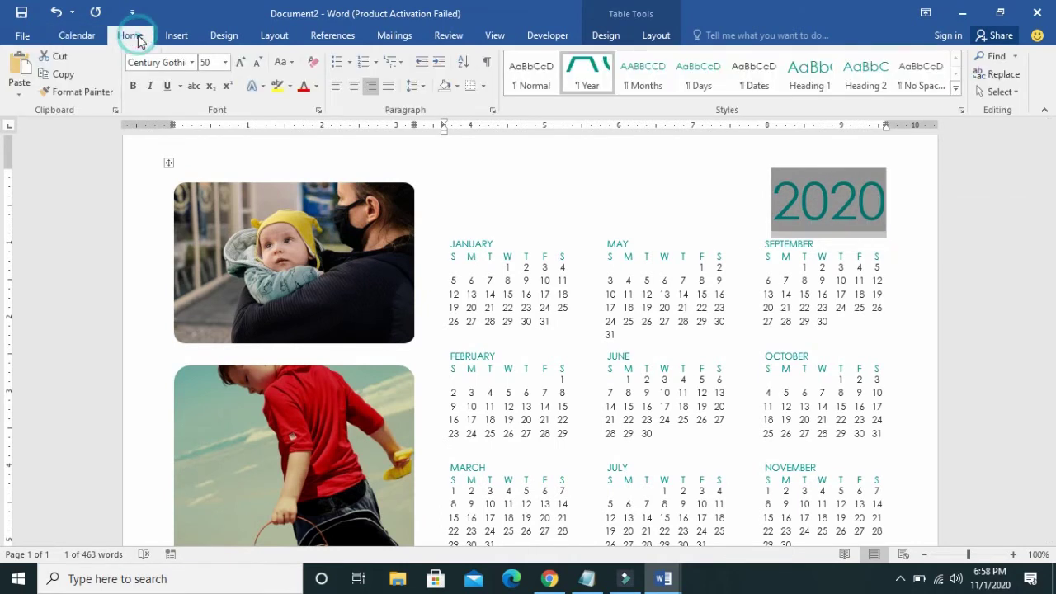
click(316, 87)
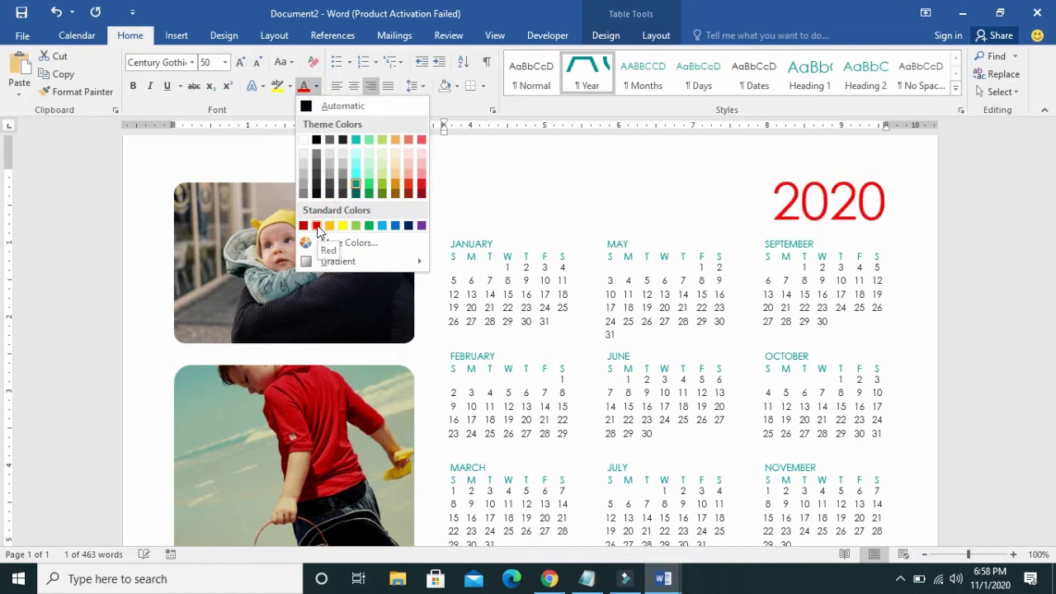
click(422, 226)
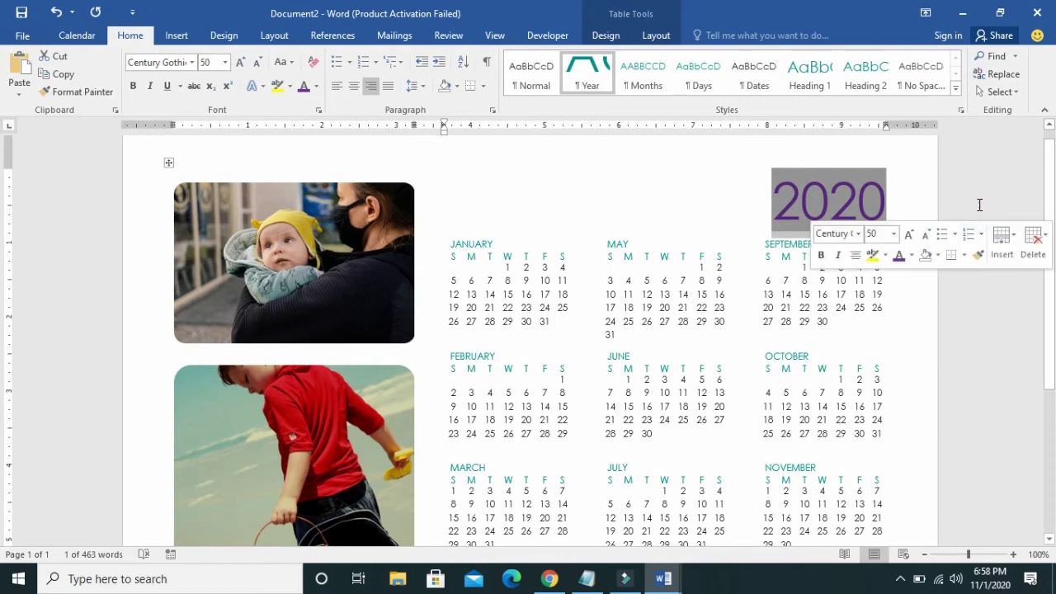
click(857, 196)
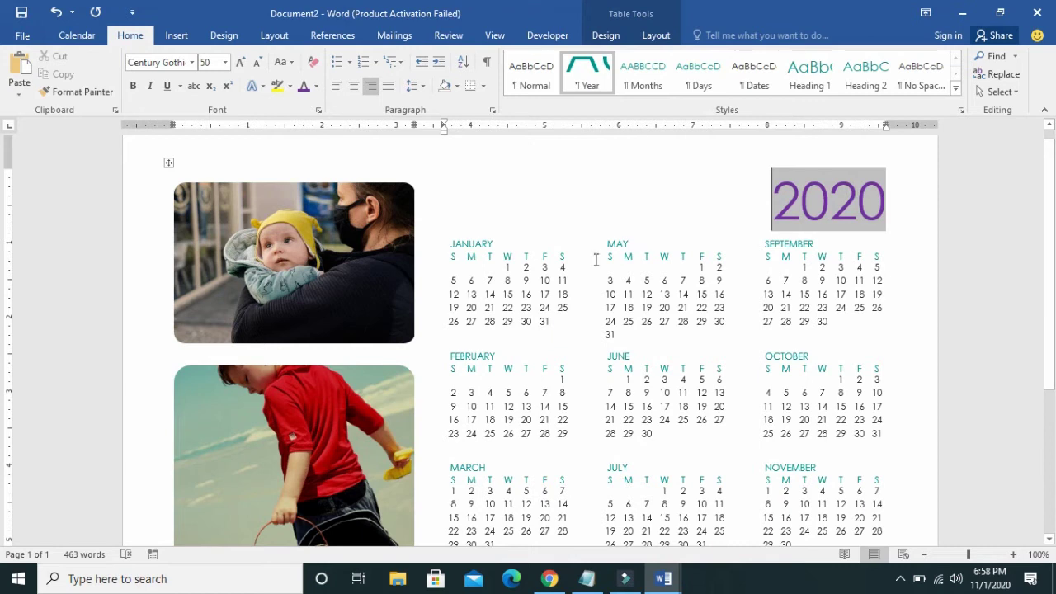
Format January's Sunday dates 5, 12, 19 and 26 in red and bold.
click(543, 269)
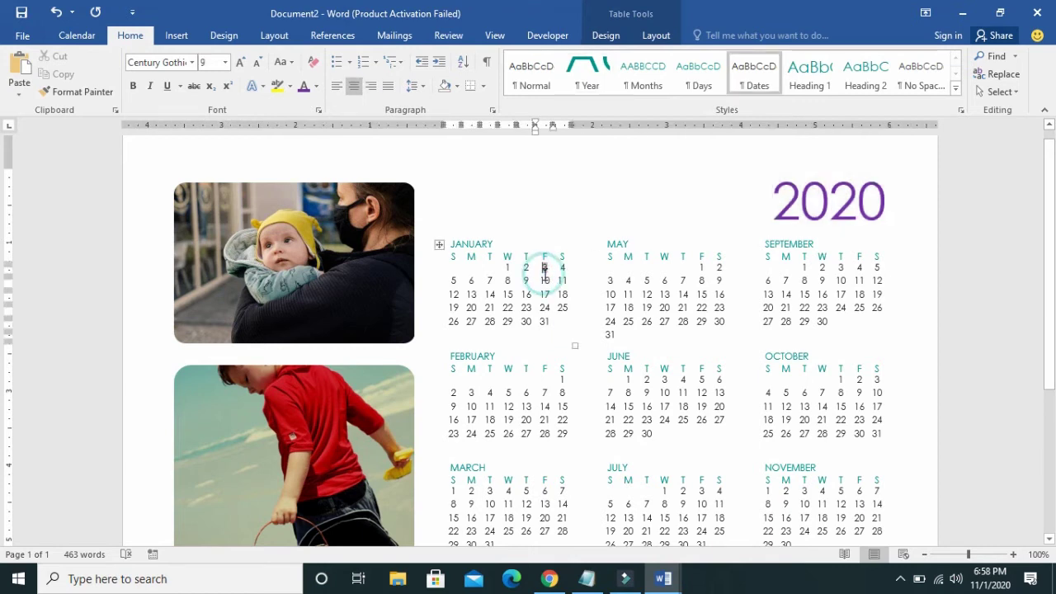
click(452, 256)
drag(452, 256, 463, 318)
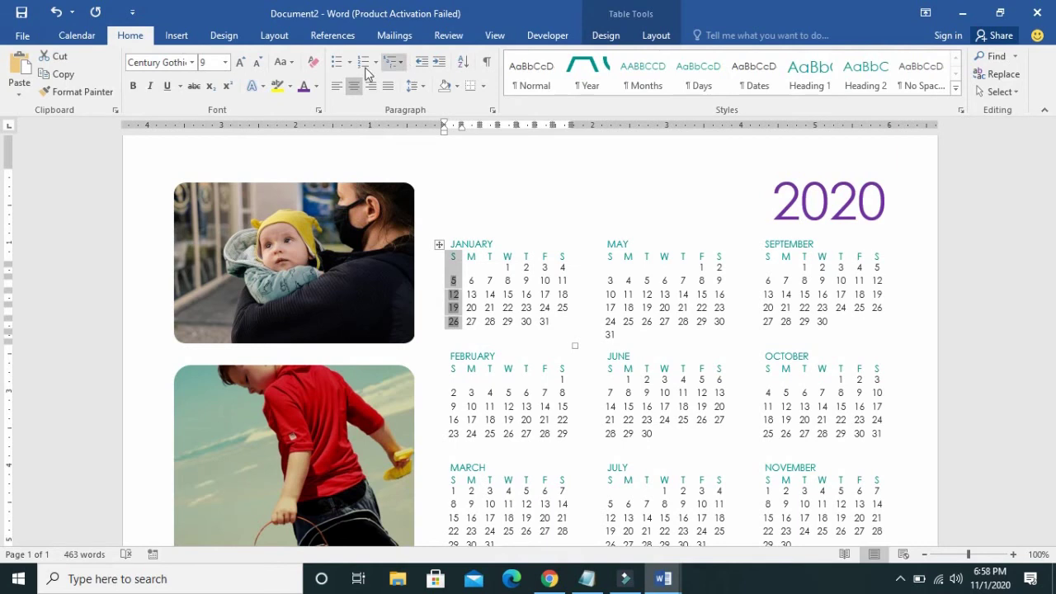
click(316, 86)
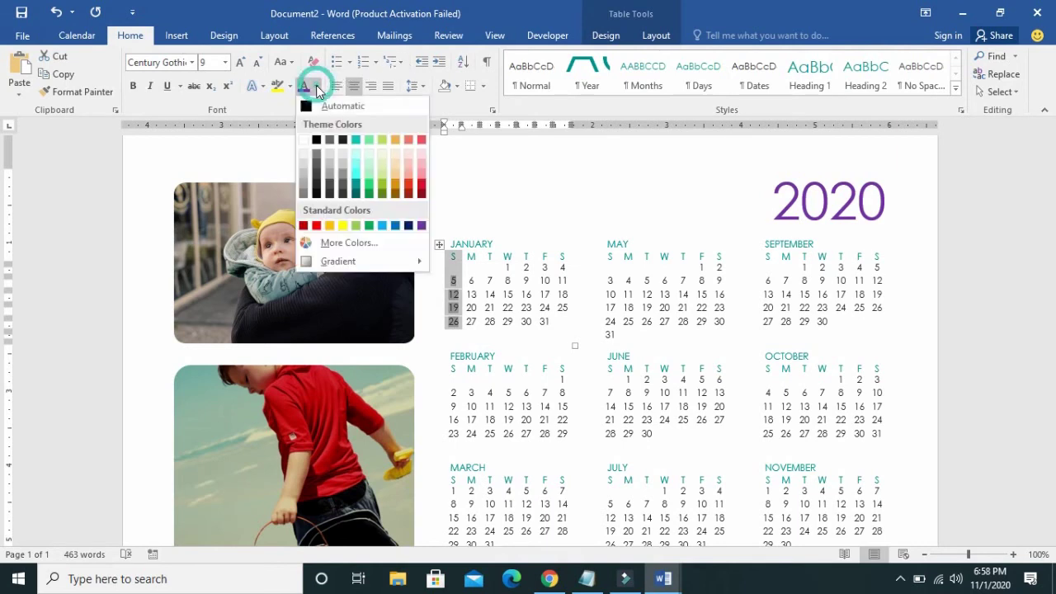
click(316, 225)
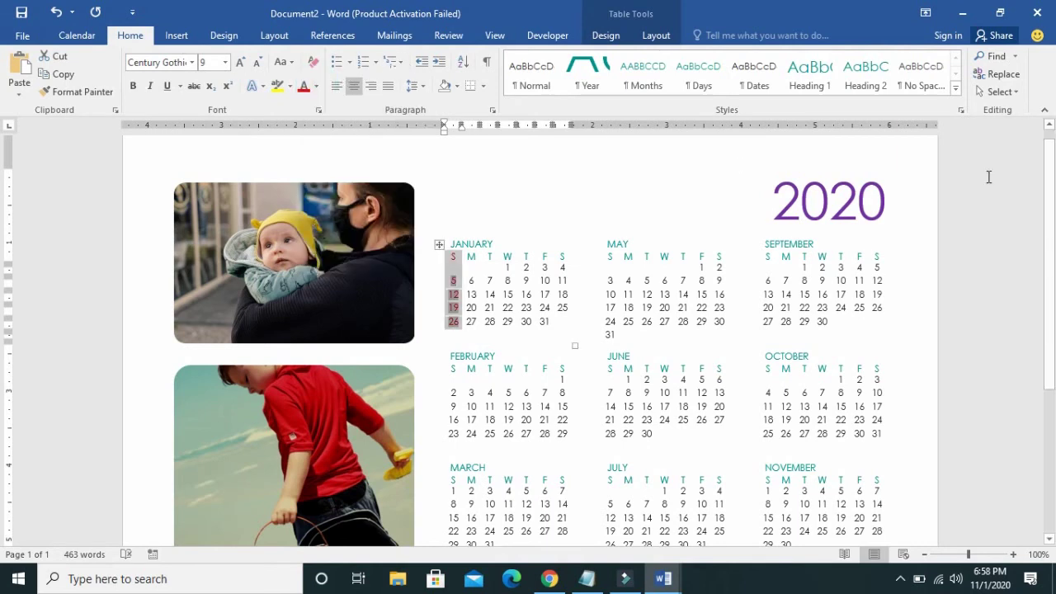
click(1024, 200)
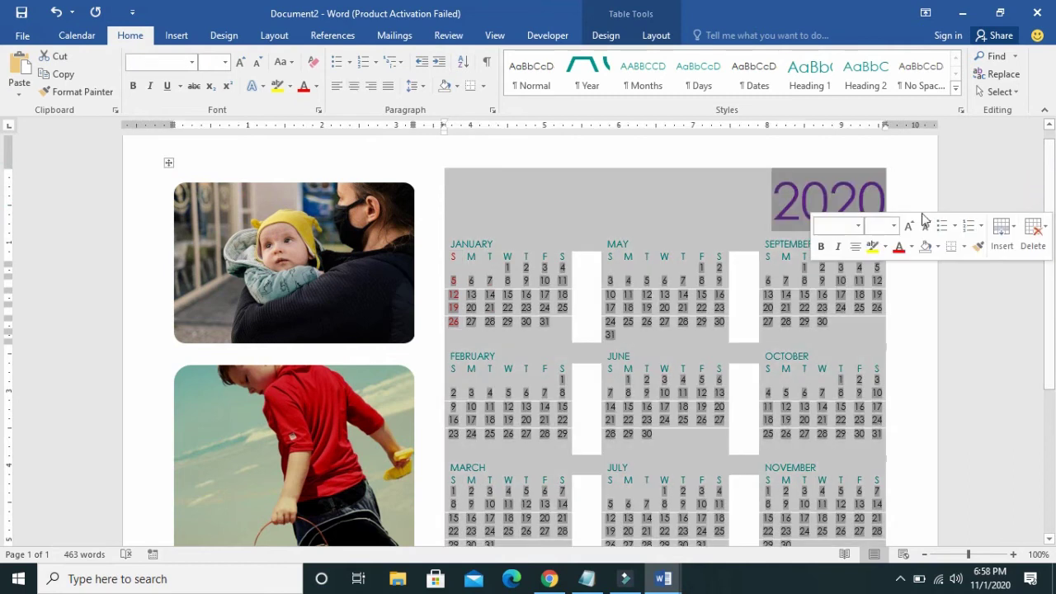
click(454, 270)
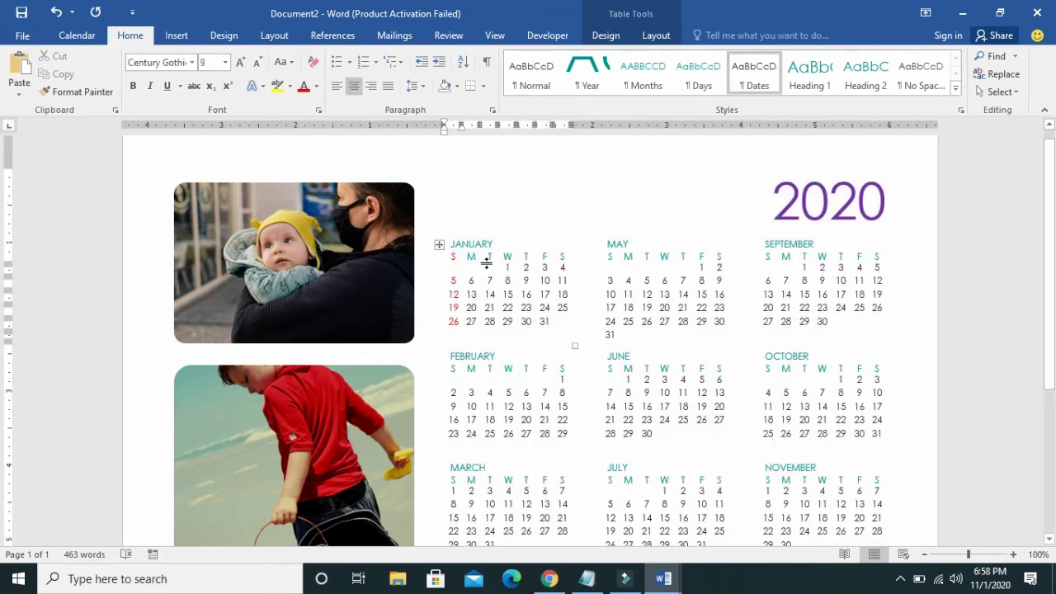
drag(453, 254, 461, 328)
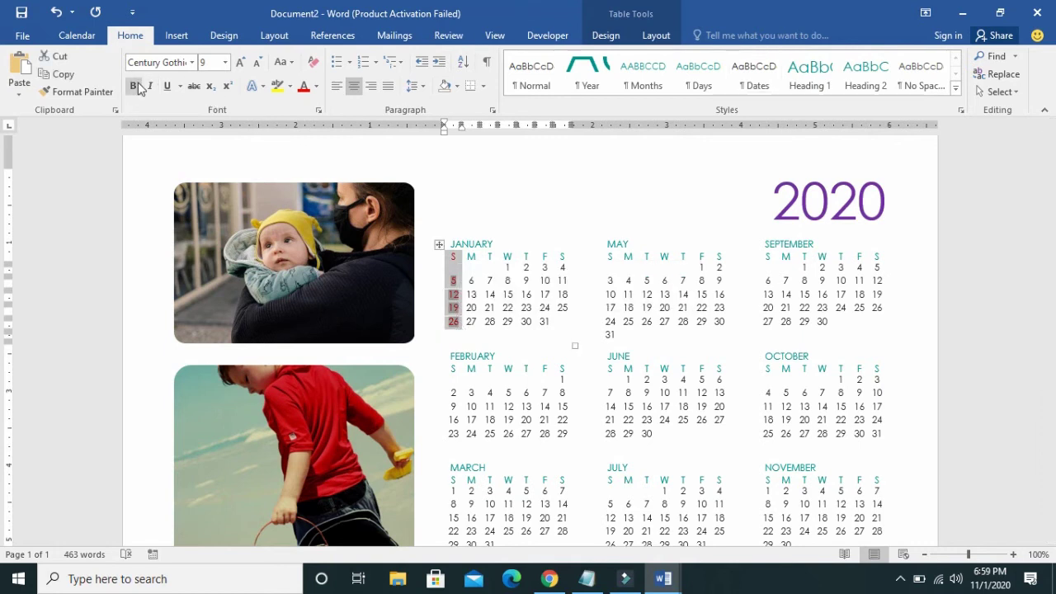
click(504, 294)
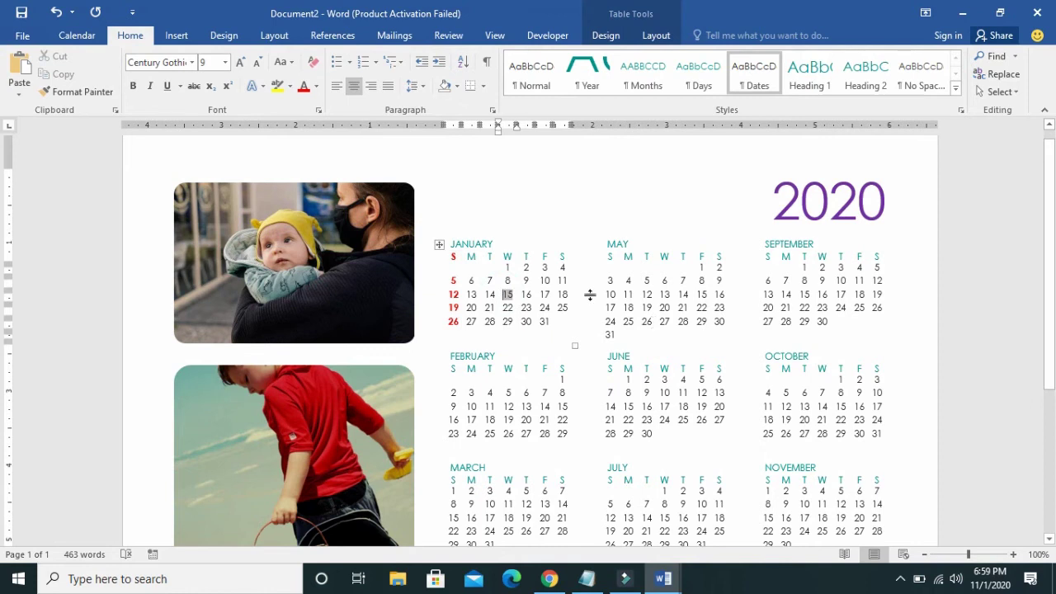
scroll(608, 457, down, 5)
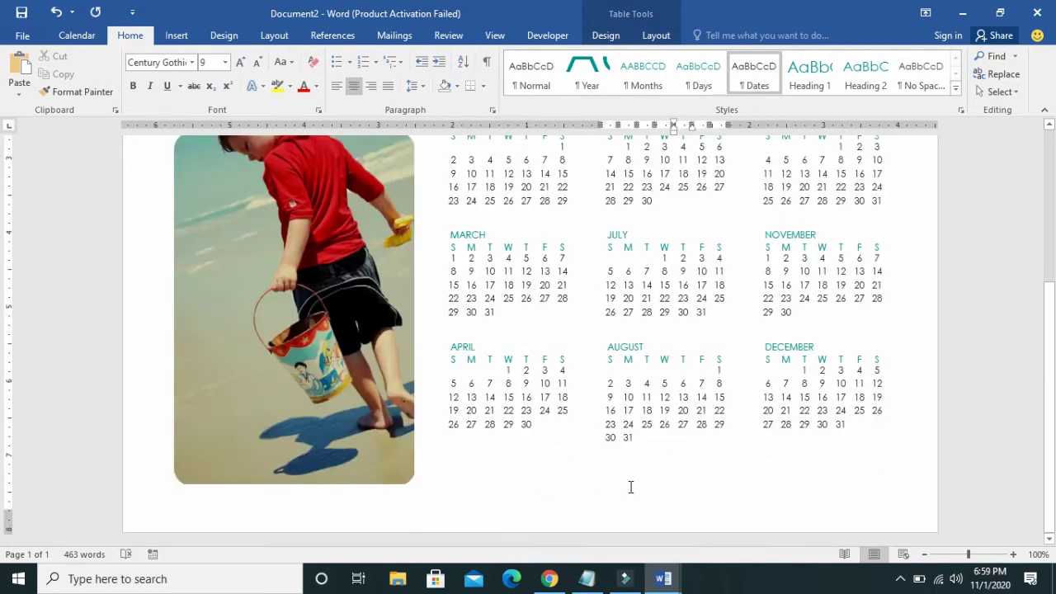
Insert a WordArt text box in the teal outlined style.
click(176, 36)
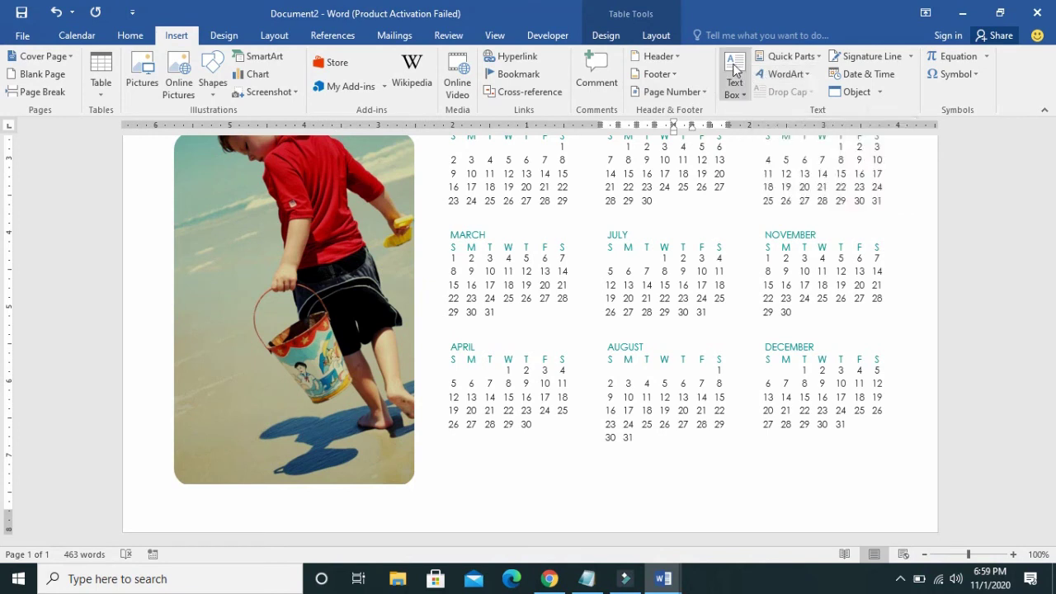
click(786, 74)
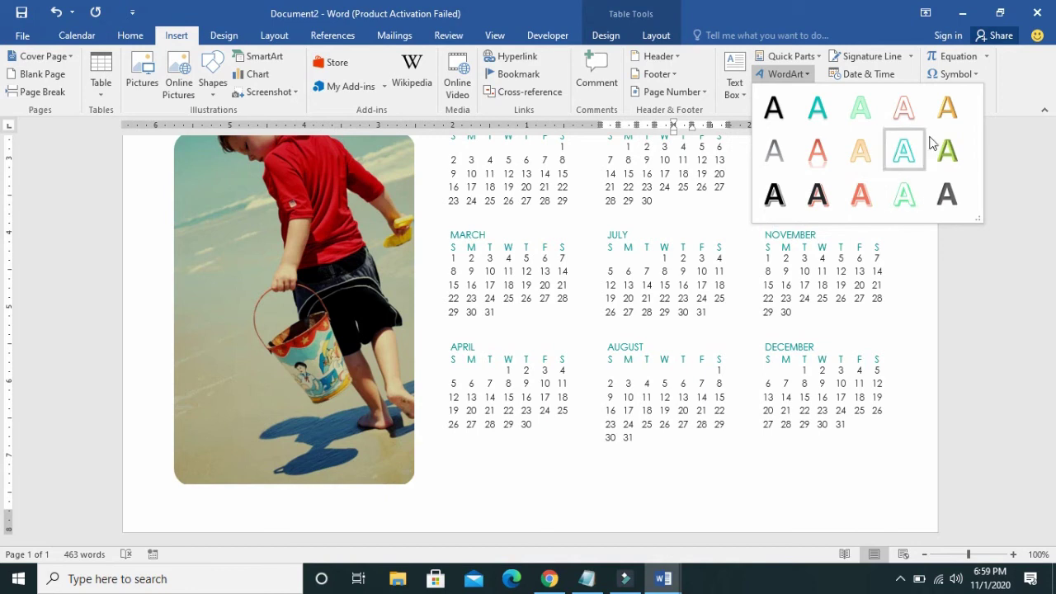
click(829, 108)
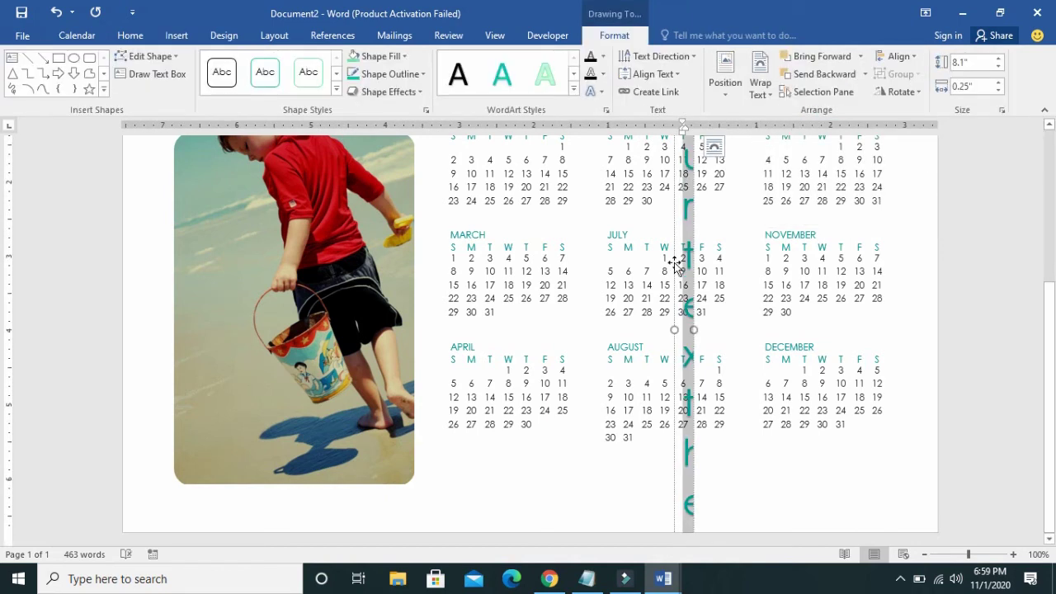
Move the WordArt below the calendar and type 'Blessing of the Lord This year'.
drag(676, 400, 584, 533)
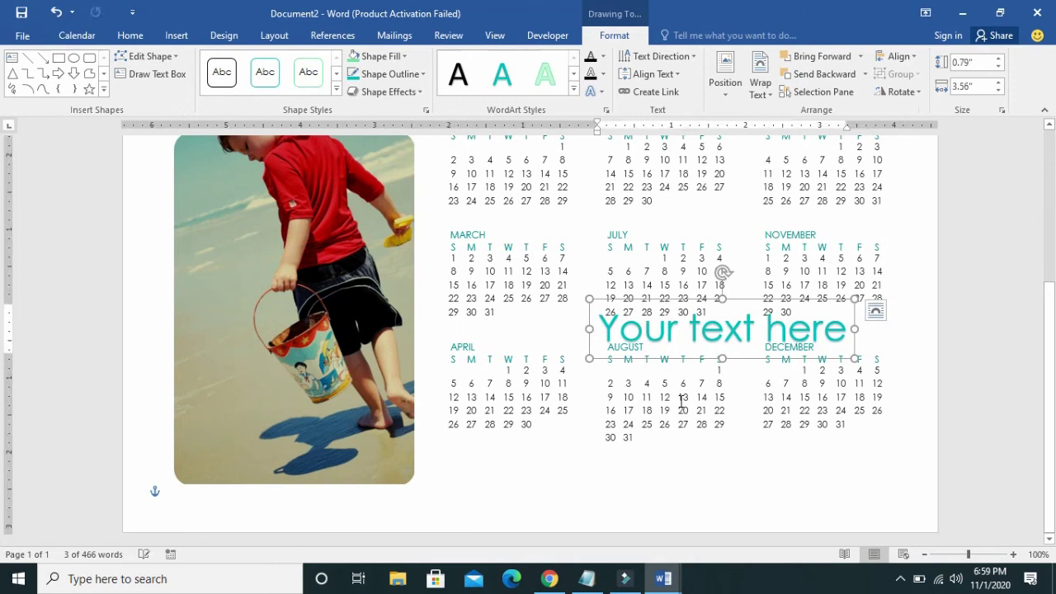
drag(743, 300, 677, 466)
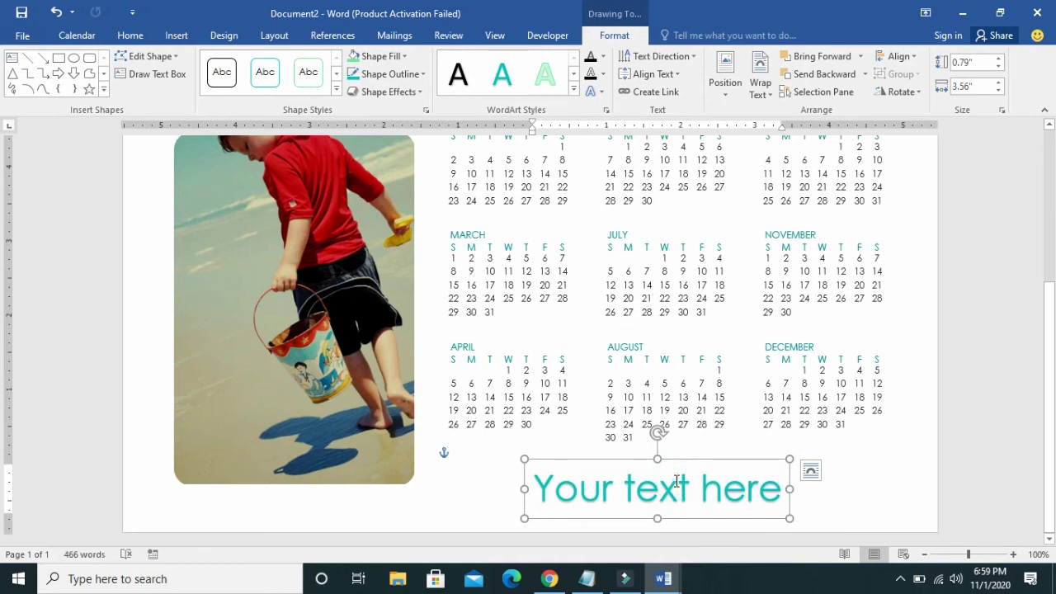
triple_click(677, 483)
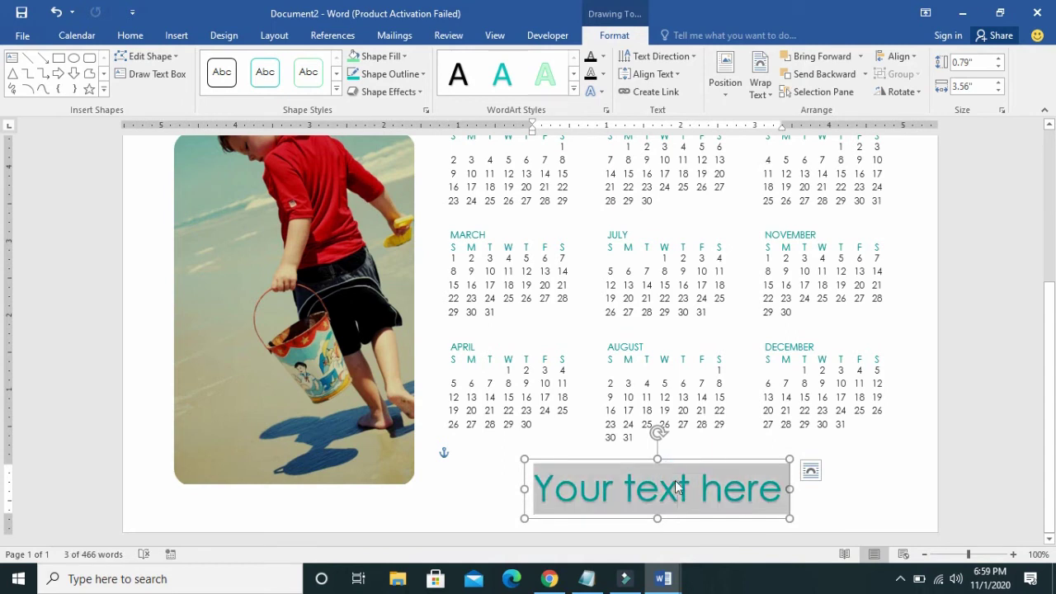
text(May)
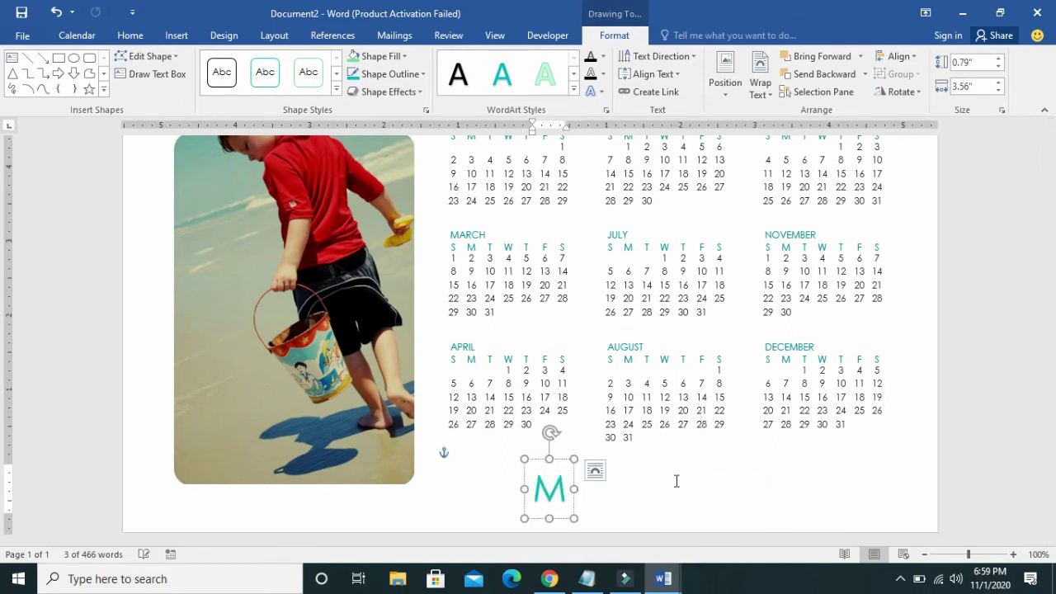
key(BackSpace)
key(BackSpace)
key(BackSpace)
text(Blessing of the)
text( Lord This year)
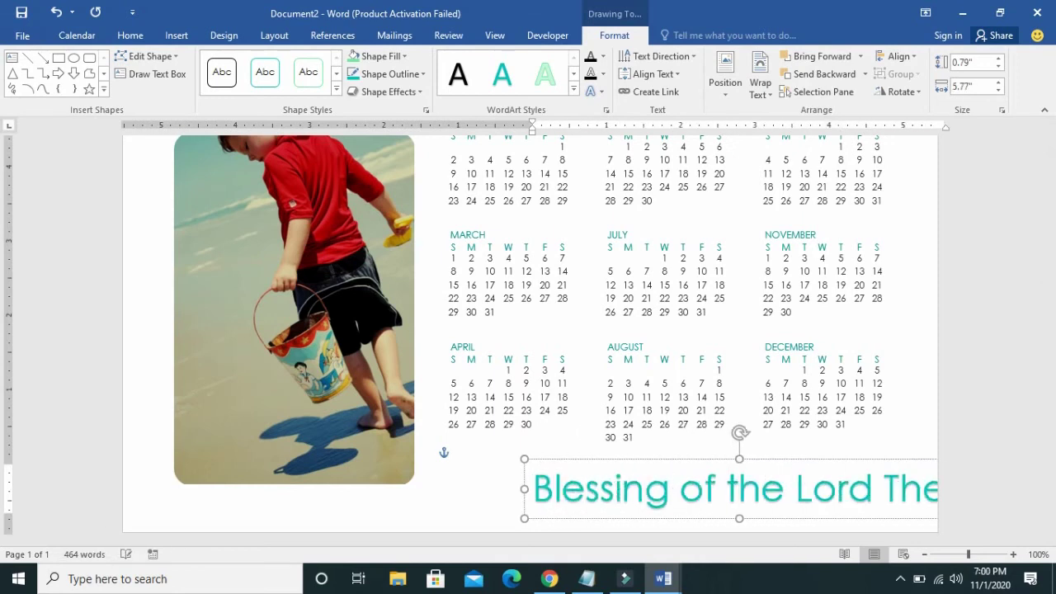
Stretch the WordArt box into one wide line that fits the caption.
drag(474, 448, 627, 495)
drag(815, 490, 941, 477)
drag(460, 474, 893, 479)
drag(709, 498, 709, 525)
triple_click(695, 505)
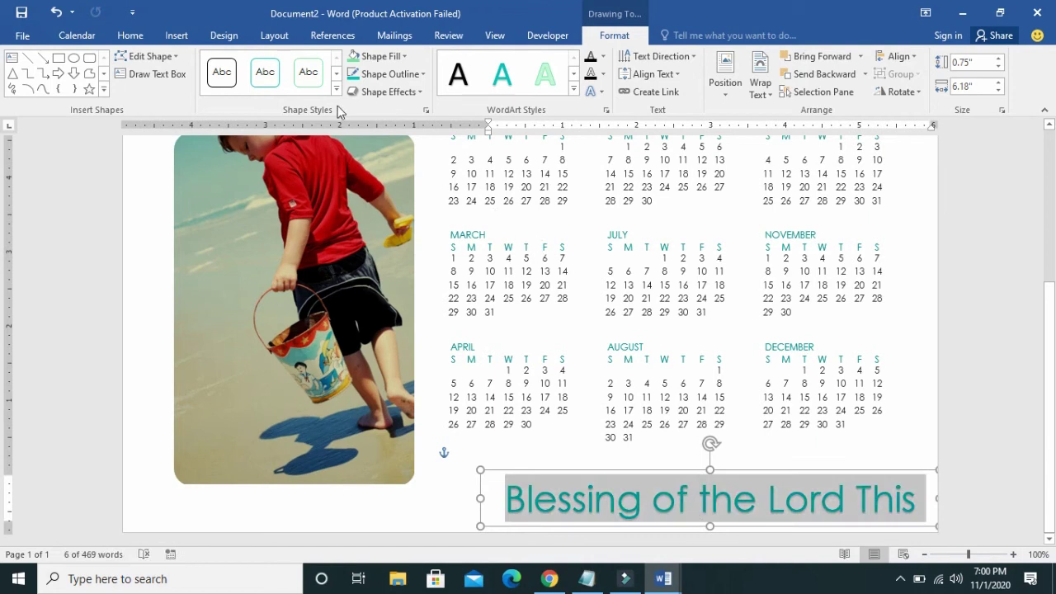
Set the caption to font size 26 and shift it left under the months.
click(132, 36)
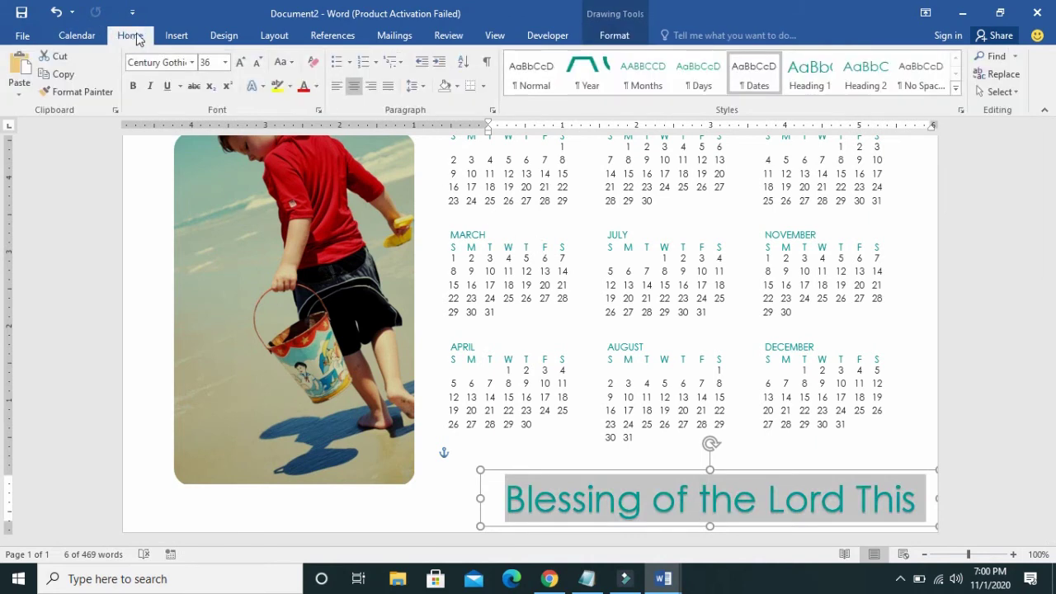
click(224, 62)
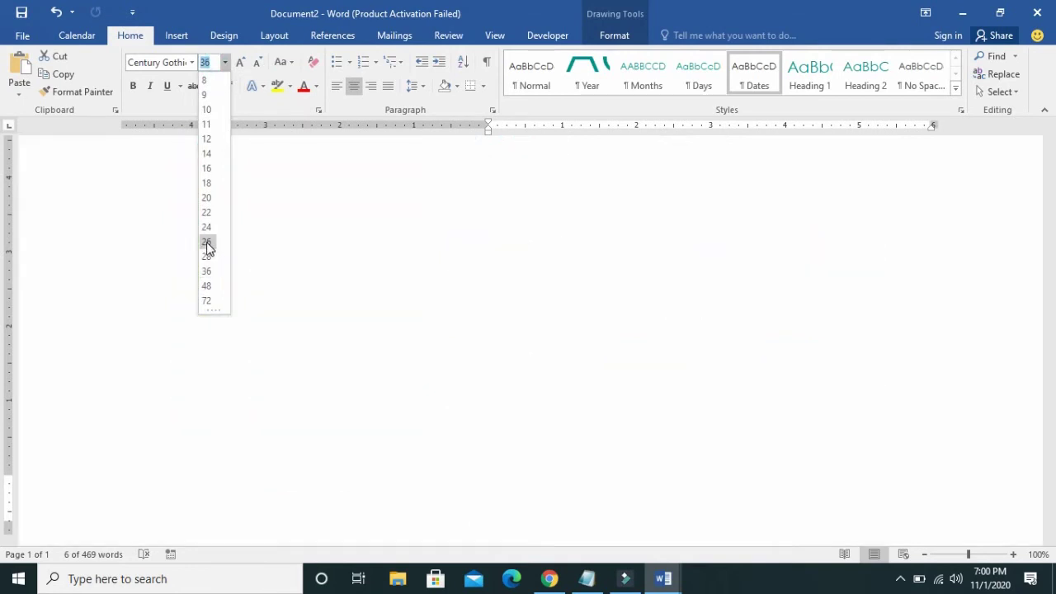
click(207, 243)
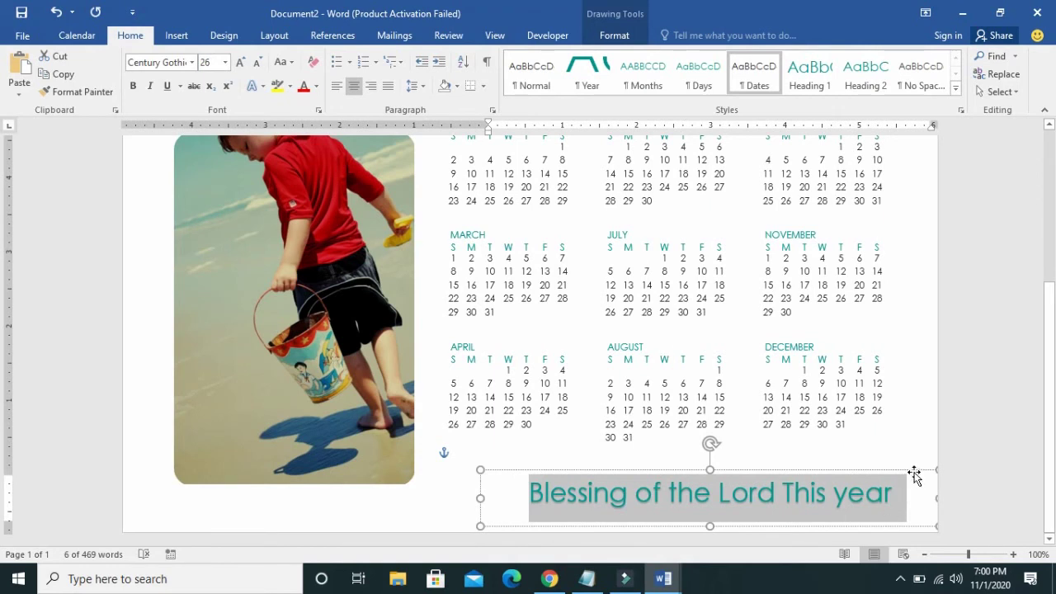
drag(914, 468, 849, 457)
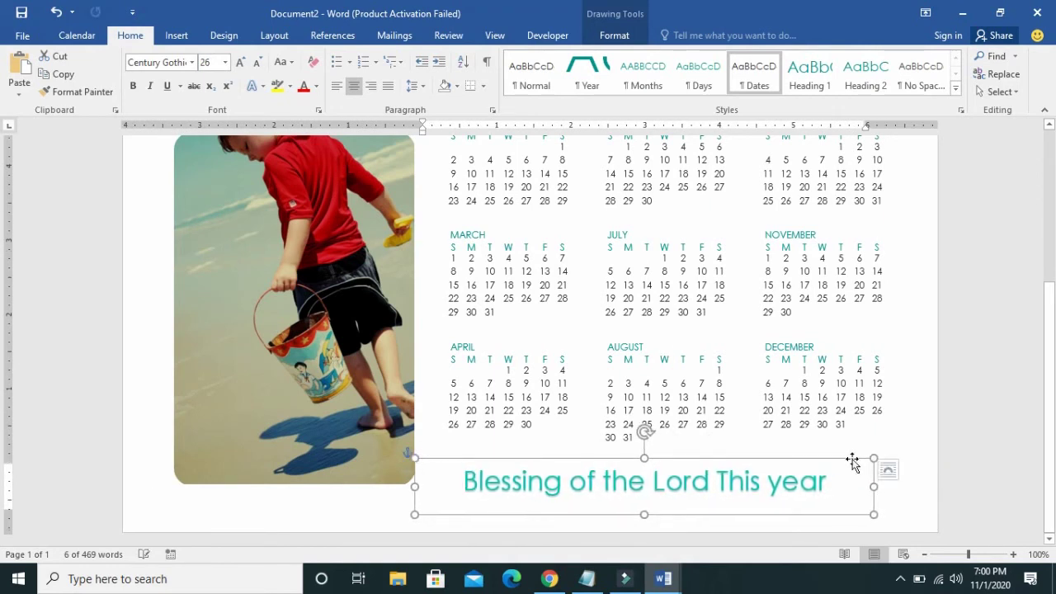
click(1017, 422)
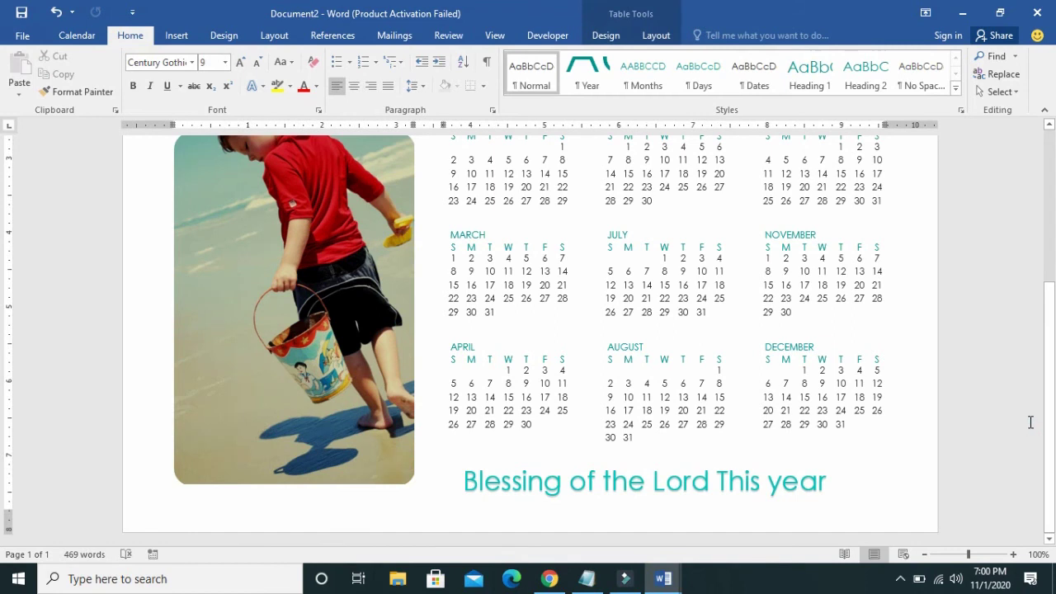
drag(1048, 429, 1043, 459)
Set the page colour to Green, Accent 3, Lighter 60% from the Design tab.
scroll(672, 260, up, 6)
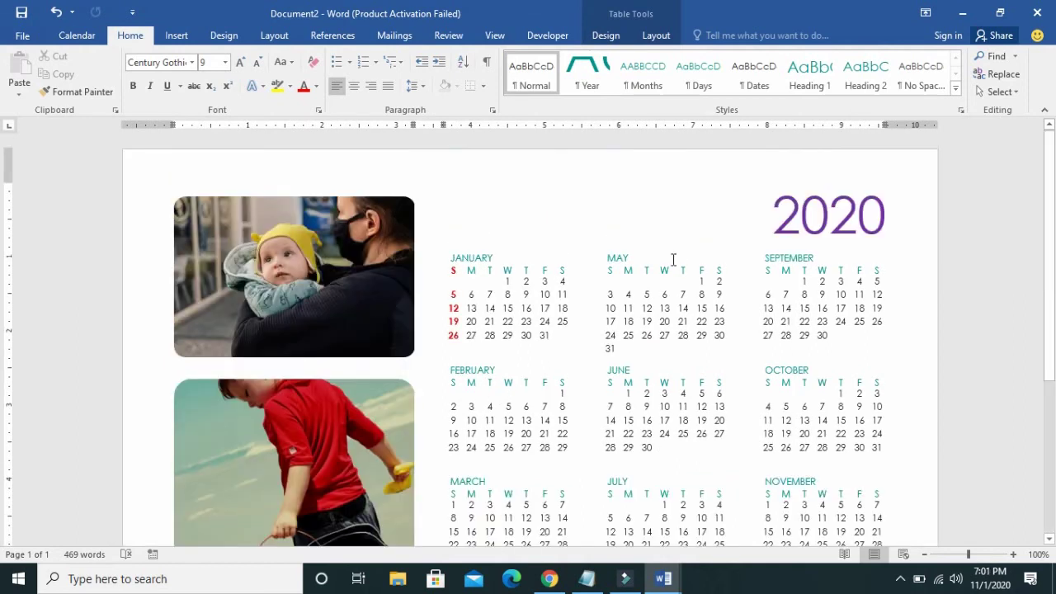
click(177, 36)
click(223, 35)
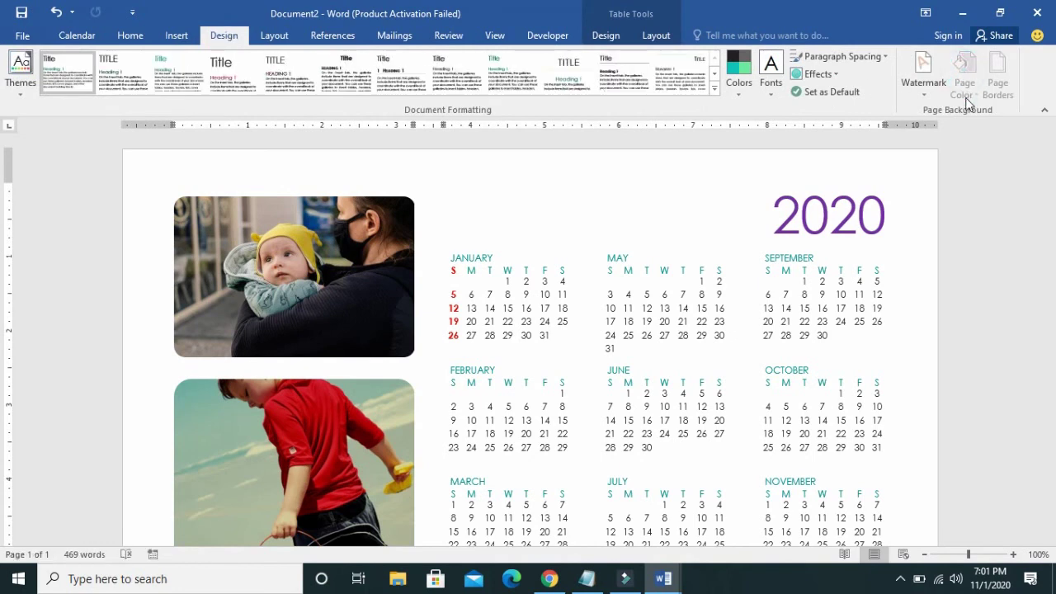
click(907, 152)
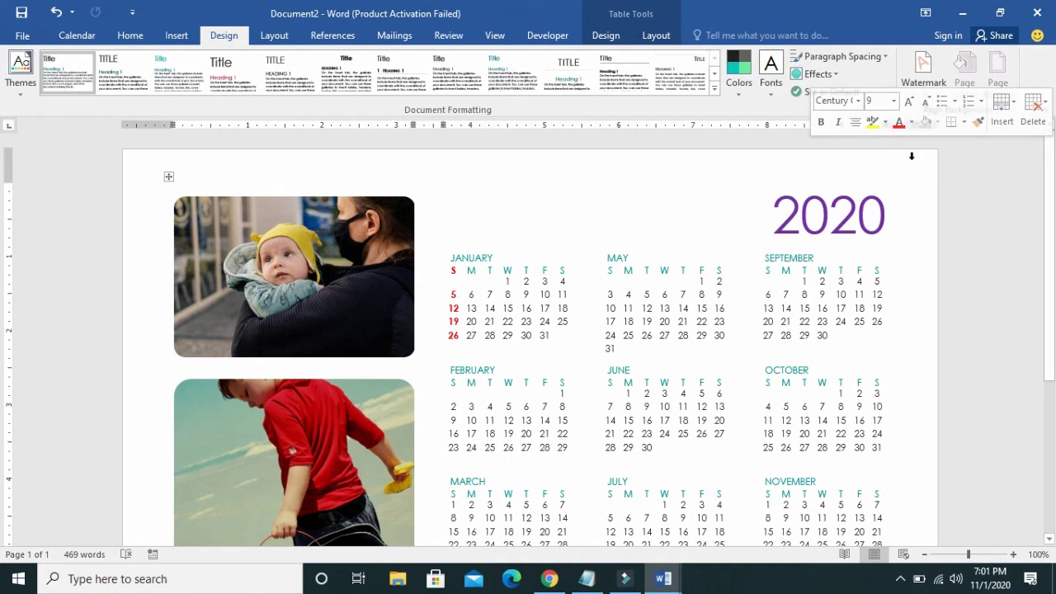
click(752, 180)
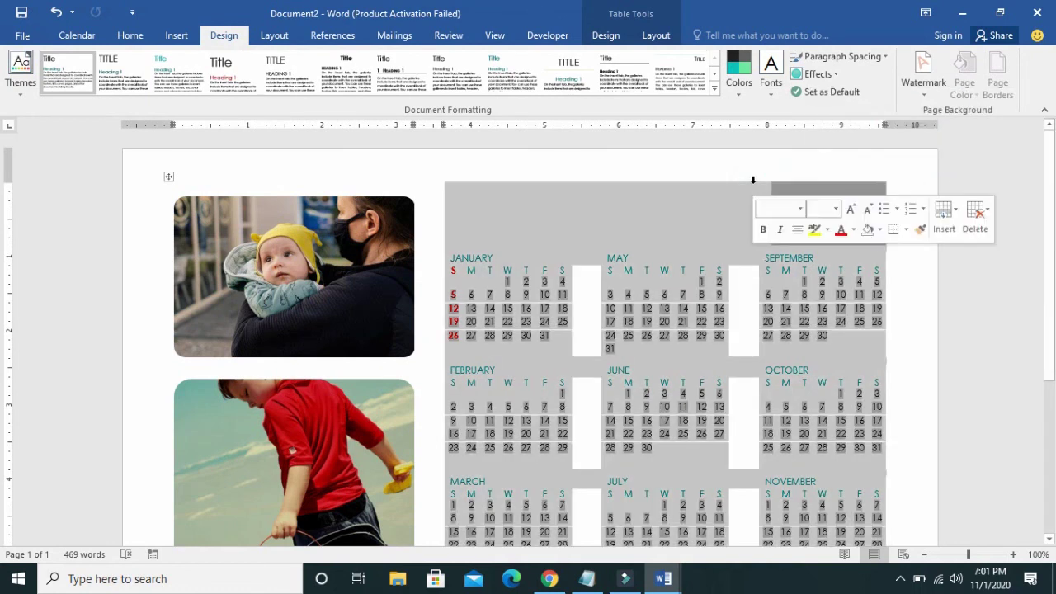
click(141, 176)
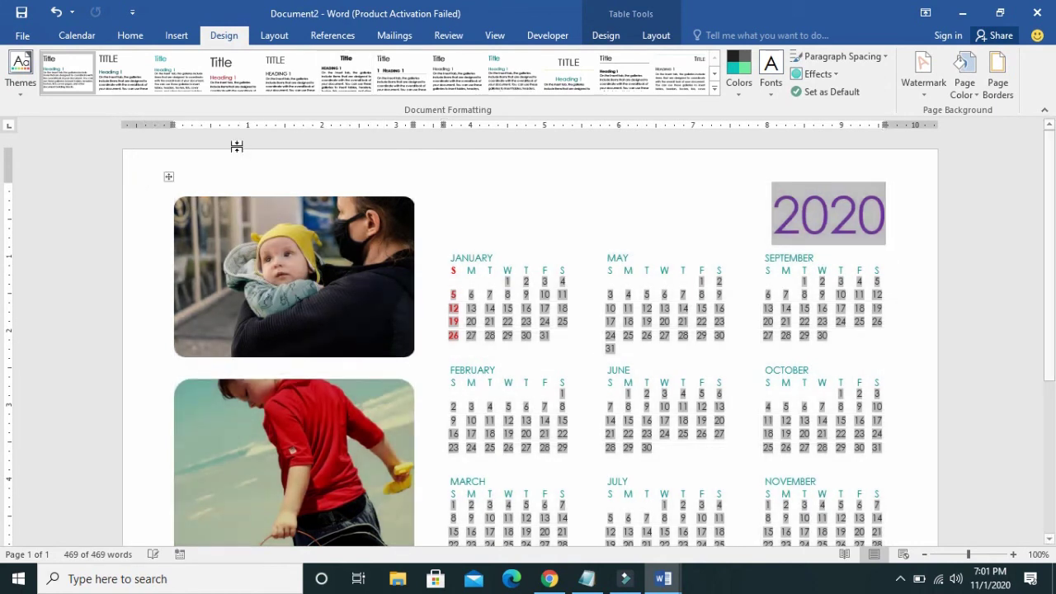
click(153, 175)
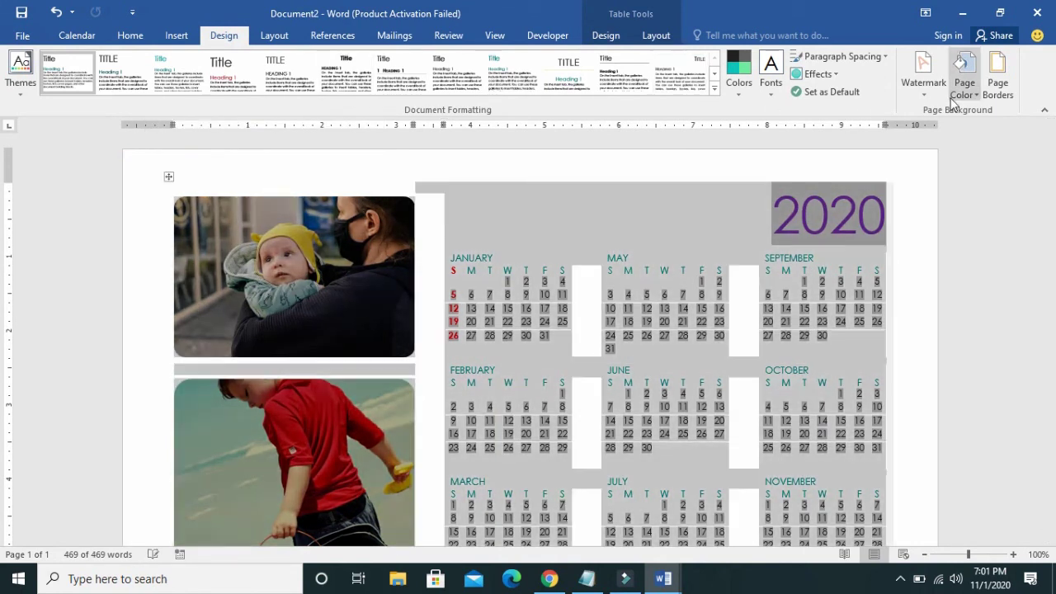
click(961, 97)
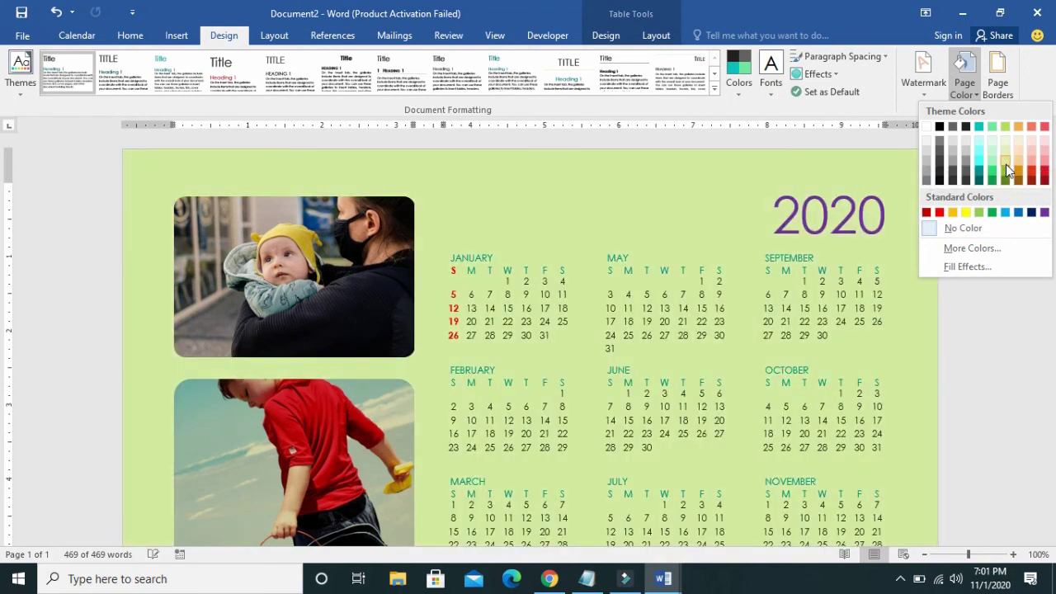
click(1007, 168)
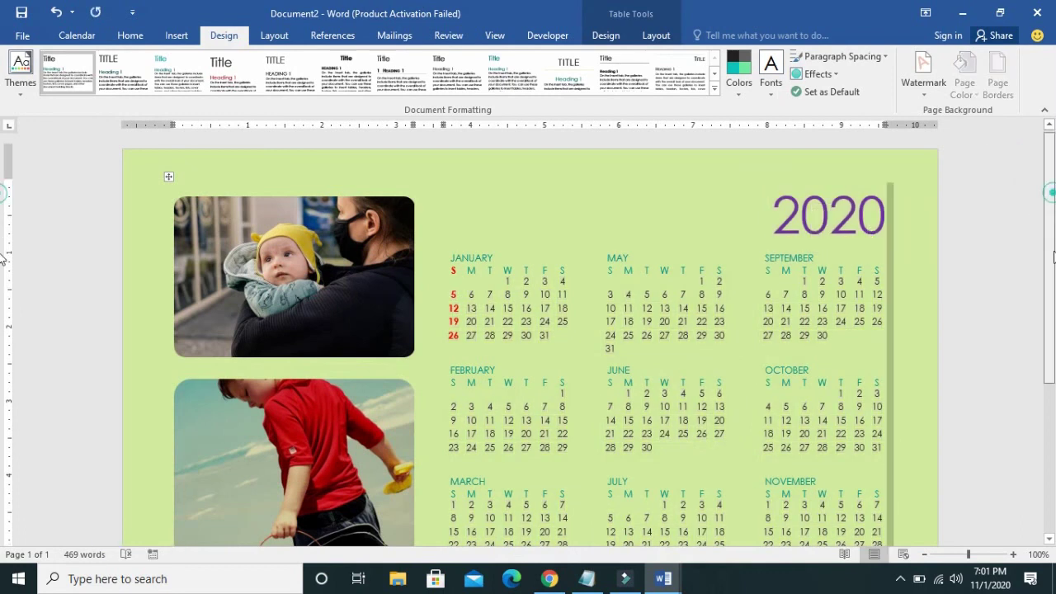
scroll(1049, 330, down, 5)
drag(1051, 335, 1044, 177)
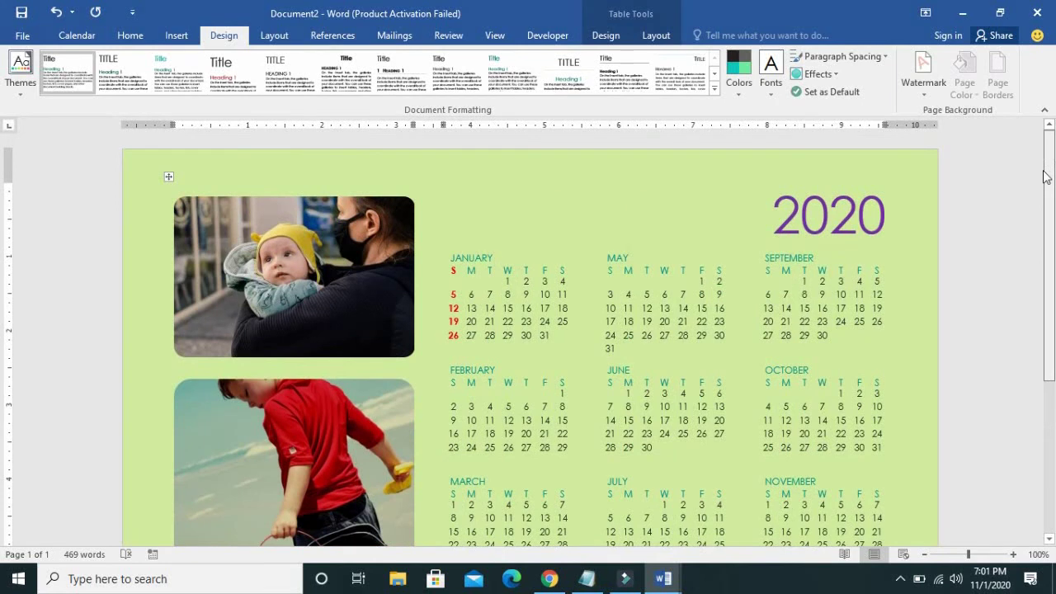
scroll(1044, 177, down, 5)
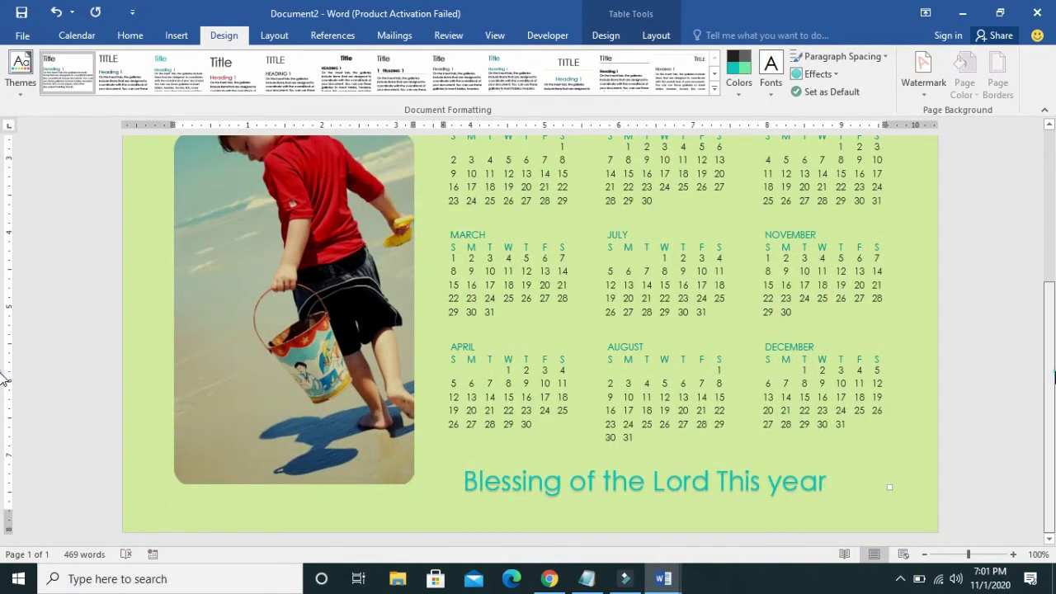
scroll(3, 305, up, 3)
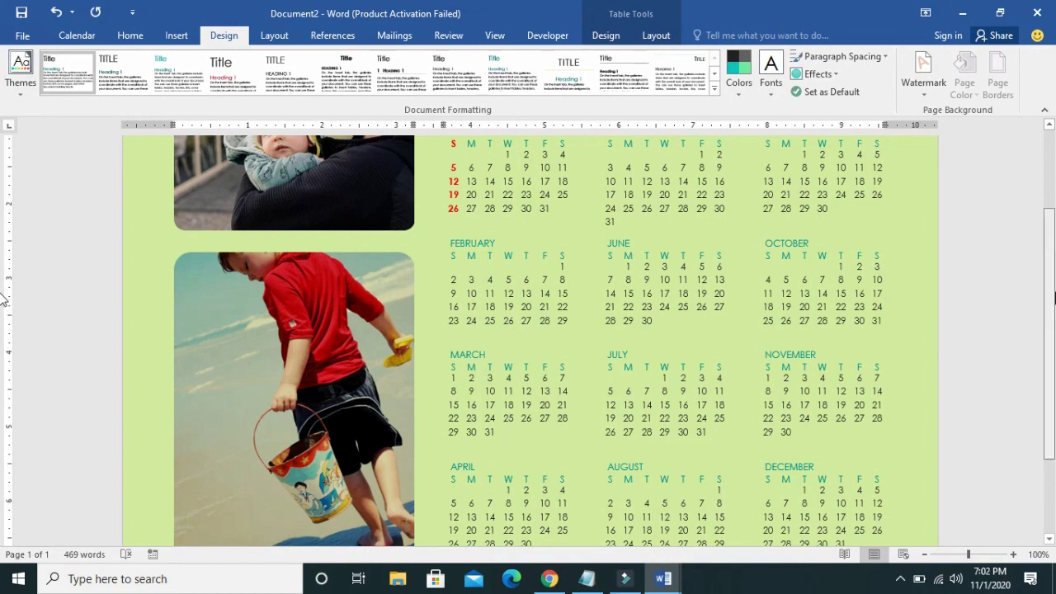
scroll(165, 171, up, 3)
scroll(1026, 403, down, 5)
scroll(1026, 402, down, 1)
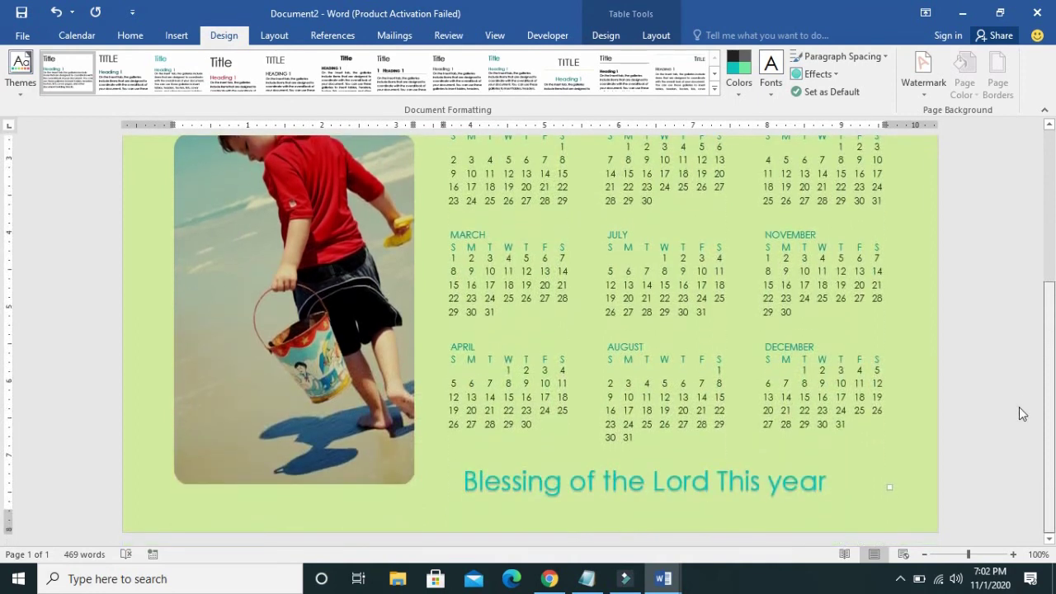